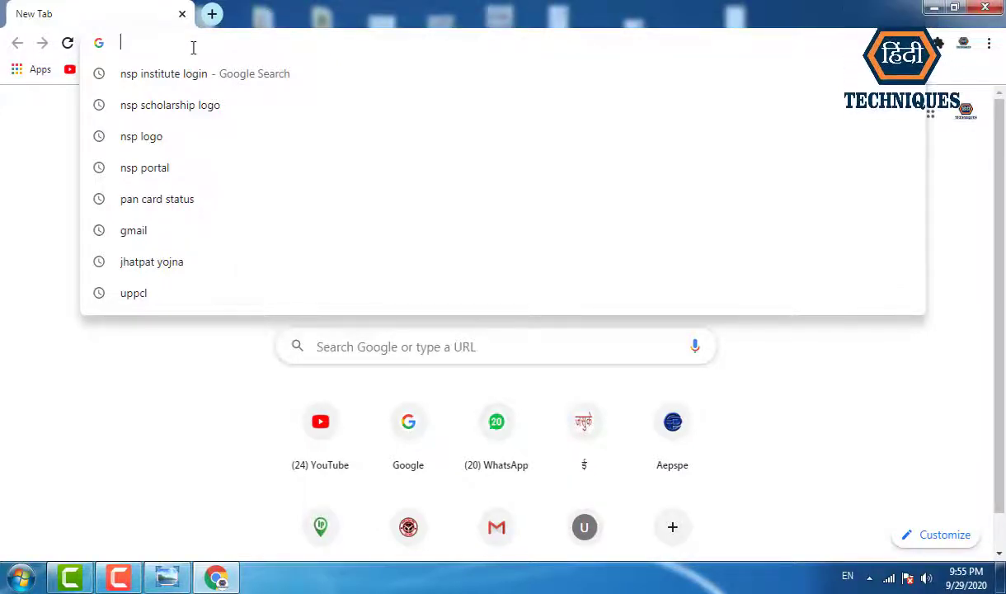
# Search Chrome for 'nsp institute login' and open the NSP - Login result
pyautogui.write('NSP')
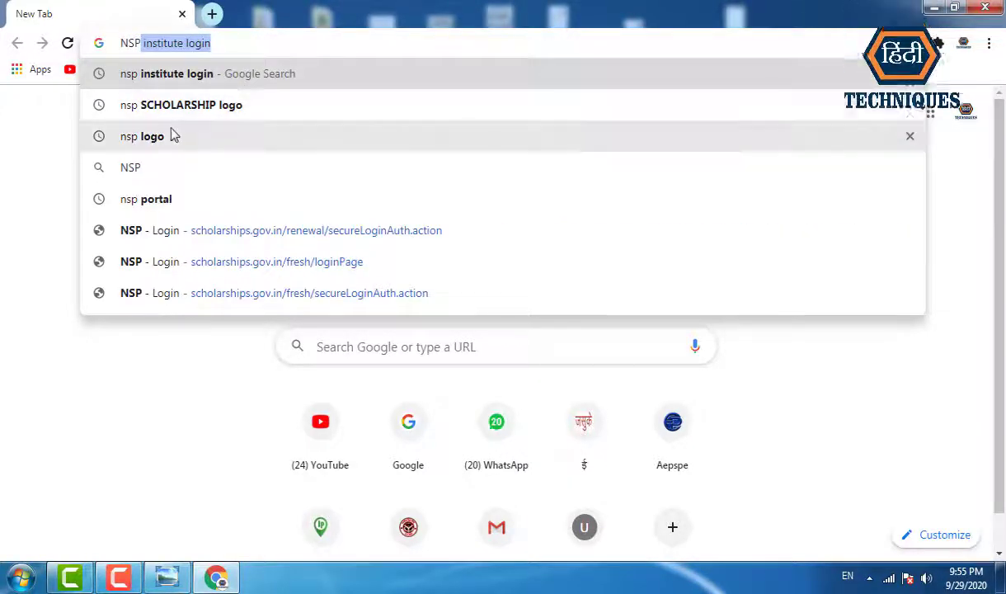
pyautogui.click(192, 76)
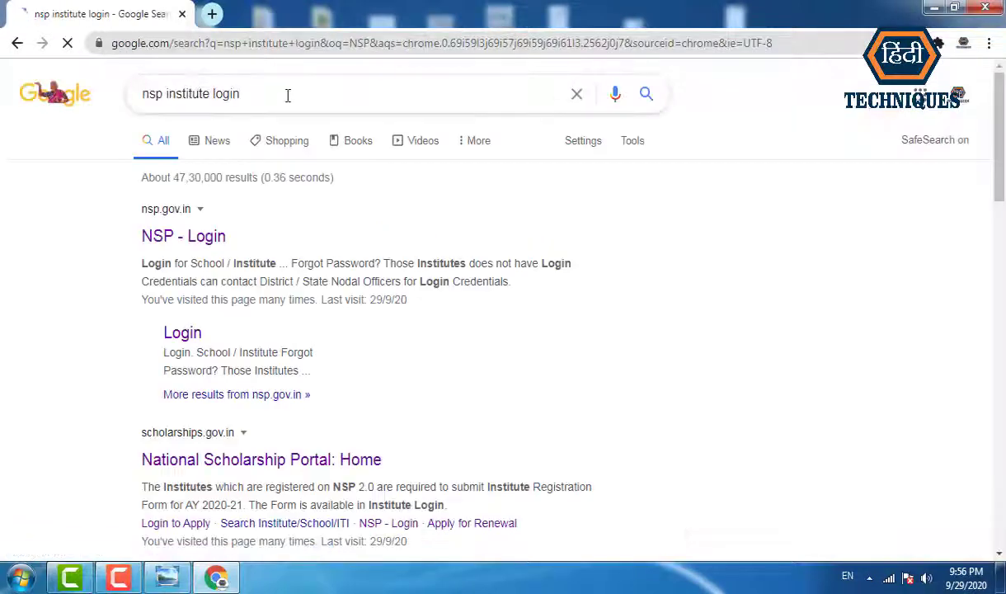
pyautogui.click(168, 239)
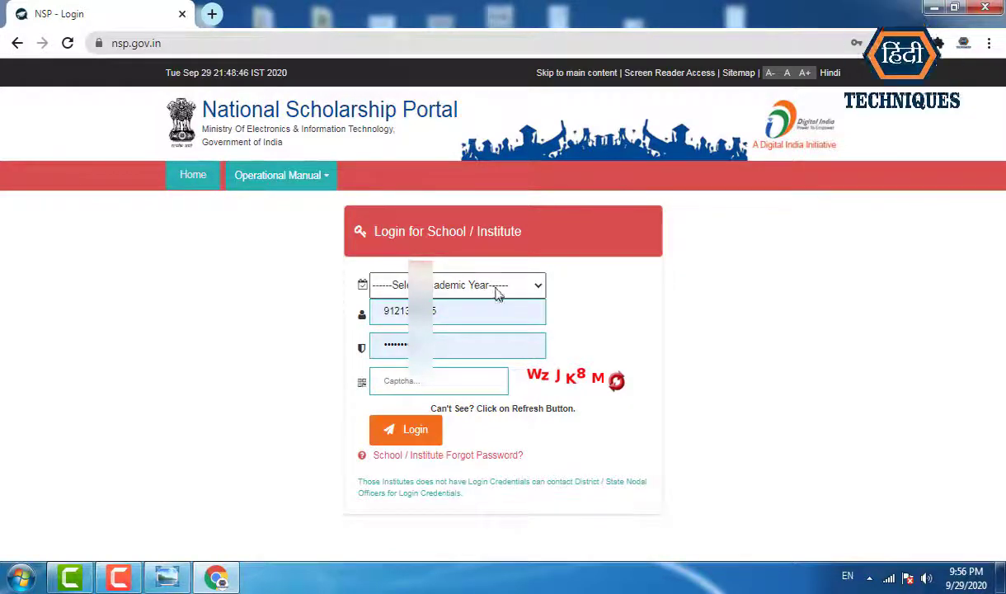
# Enter the institute's password and captcha for 2020-21 and log in to the dashboard
pyautogui.click(457, 347)
pyautogui.click(470, 391)
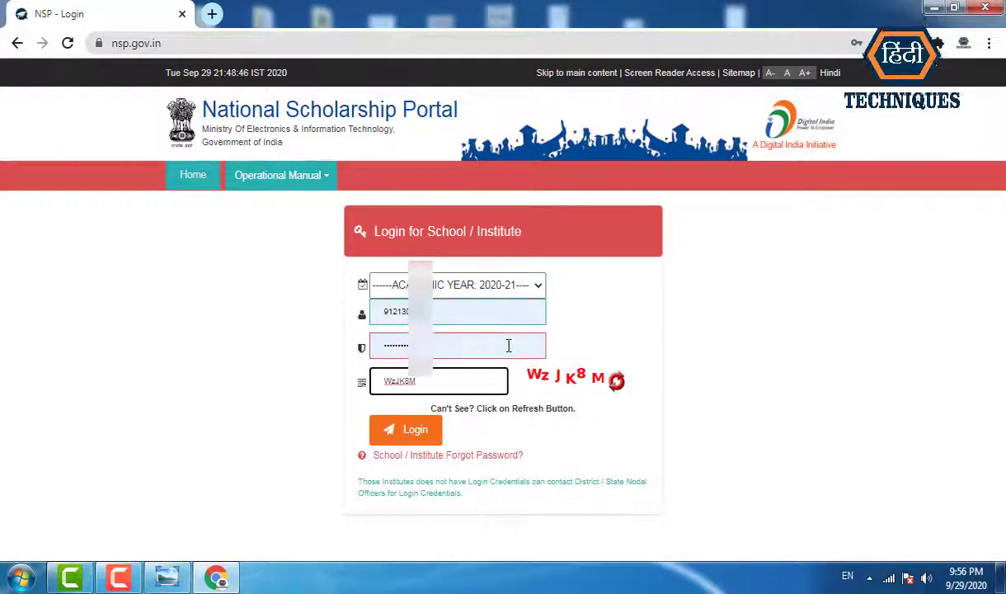
pyautogui.click(410, 437)
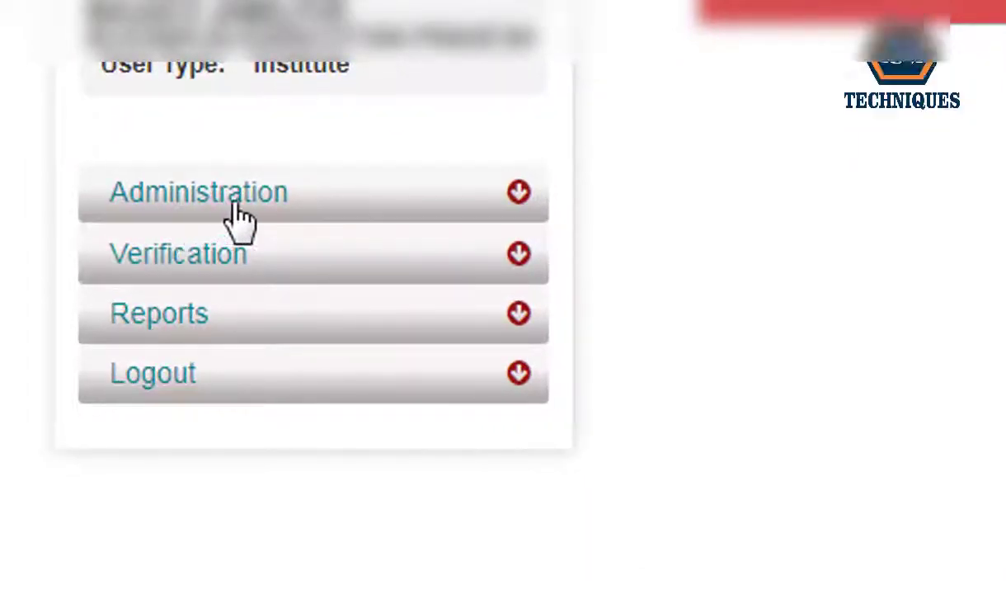
# Open Add Update Details from the Administration menu
pyautogui.click(192, 221)
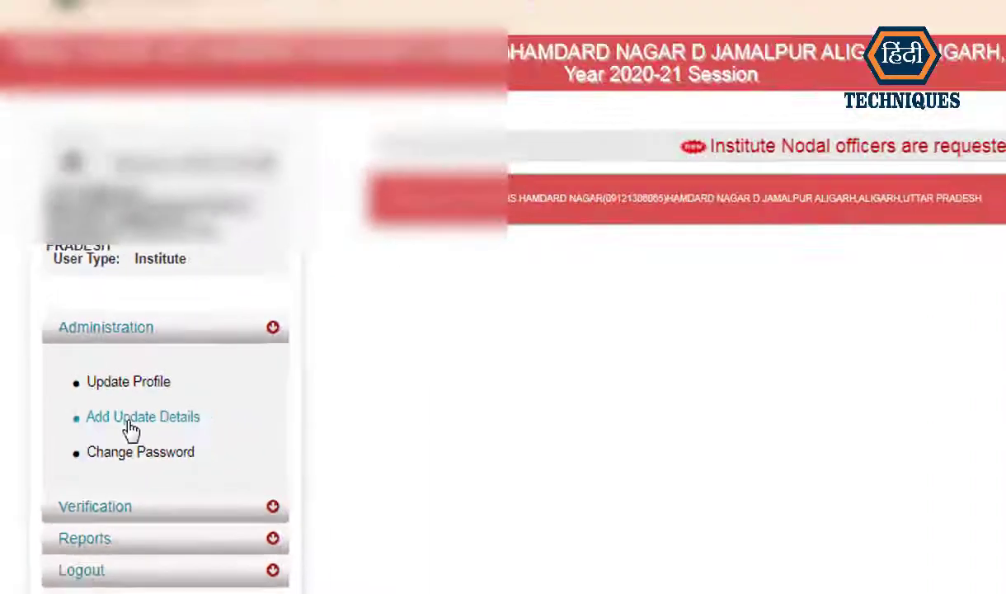
pyautogui.click(201, 404)
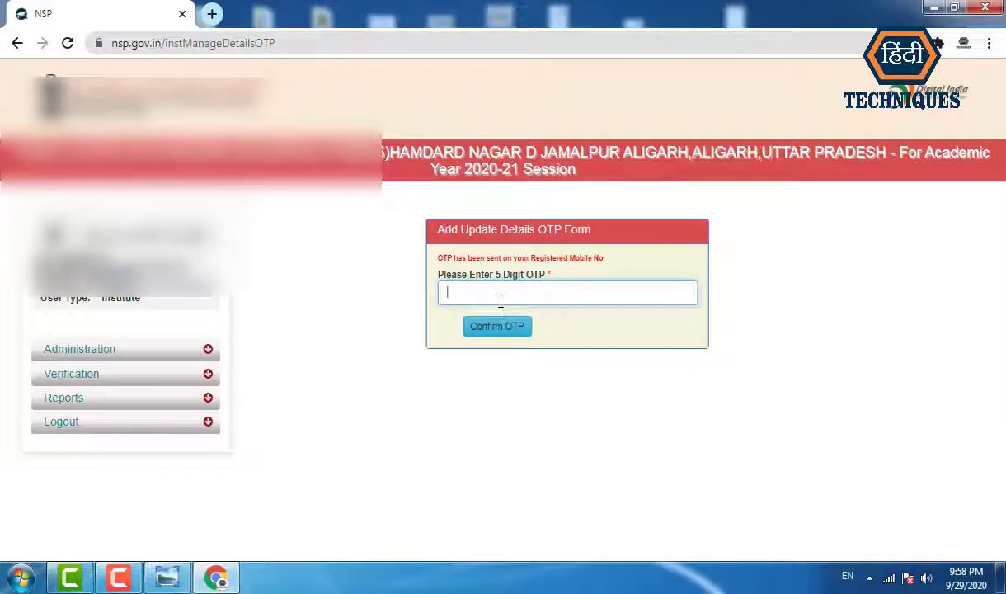
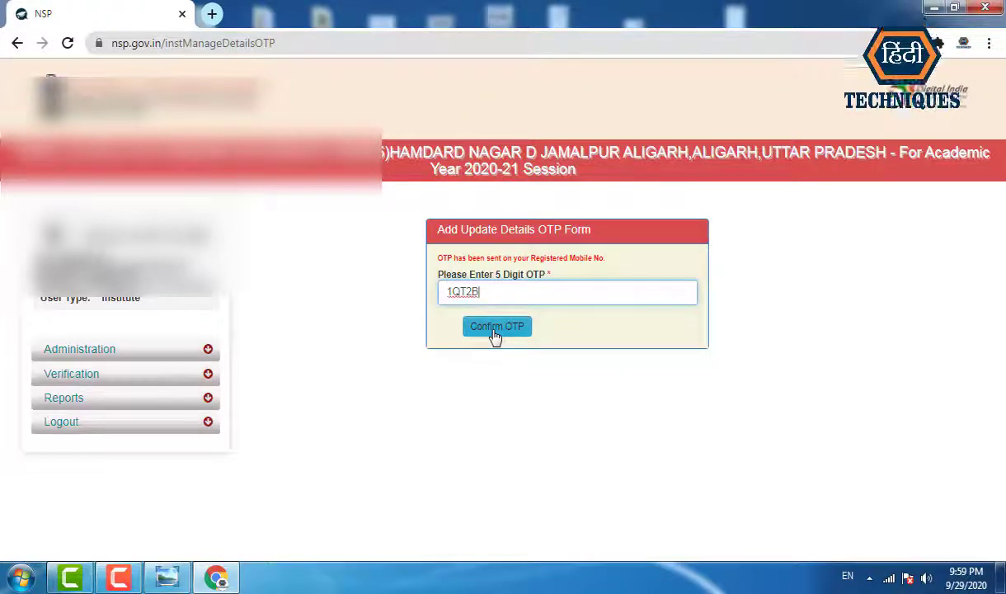
# Enter the received OTP and confirm it to unlock the course details
pyautogui.click(495, 334)
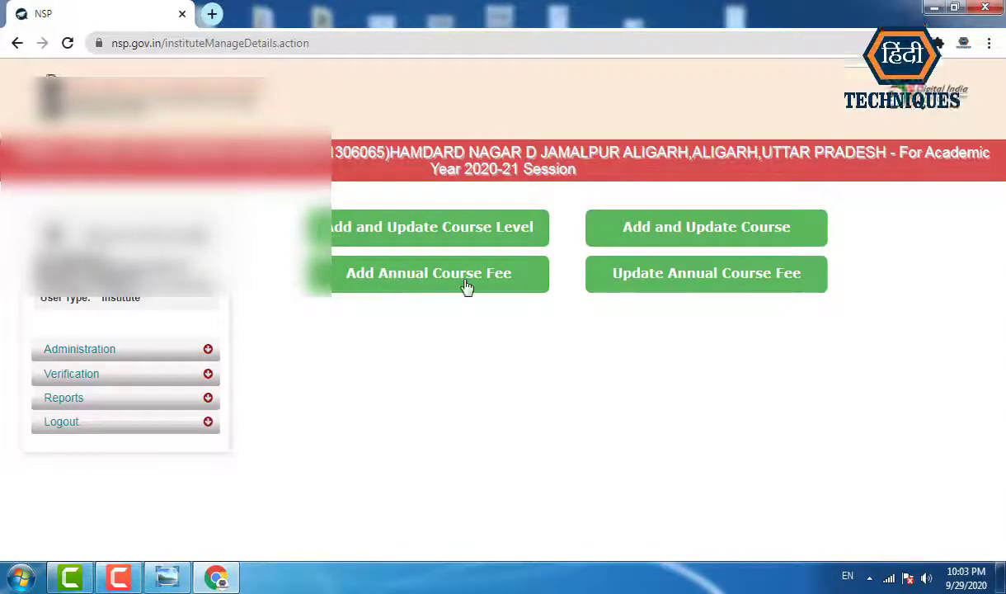
# Scroll to the fee table and check row 1's ST category and Male gender
pyautogui.scroll(-3, 478, 326)
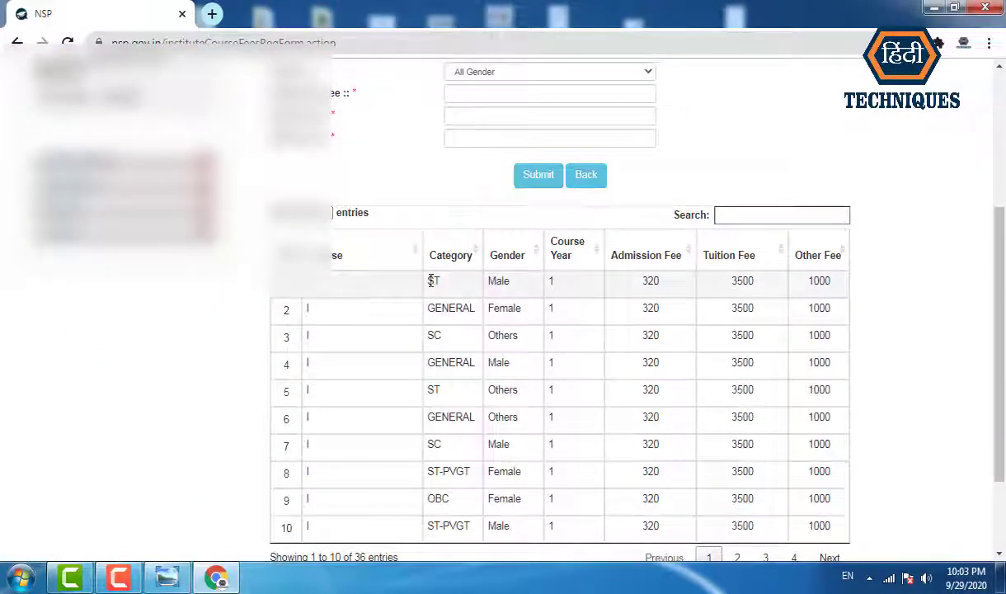
pyautogui.moveTo(410, 268); pyautogui.dragTo(427, 336)
pyautogui.moveTo(488, 281); pyautogui.dragTo(515, 290)
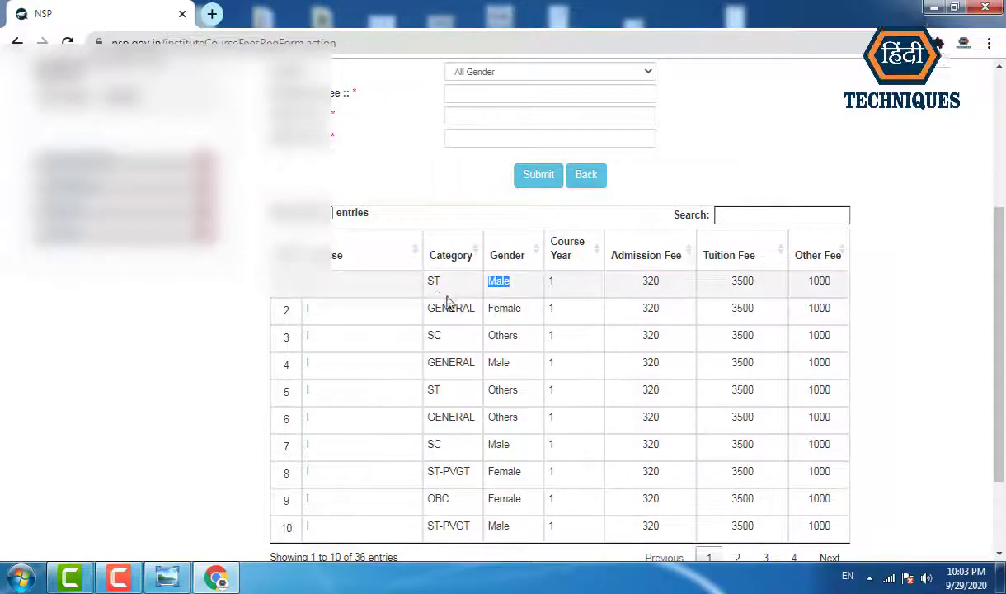
pyautogui.moveTo(426, 280); pyautogui.dragTo(493, 281)
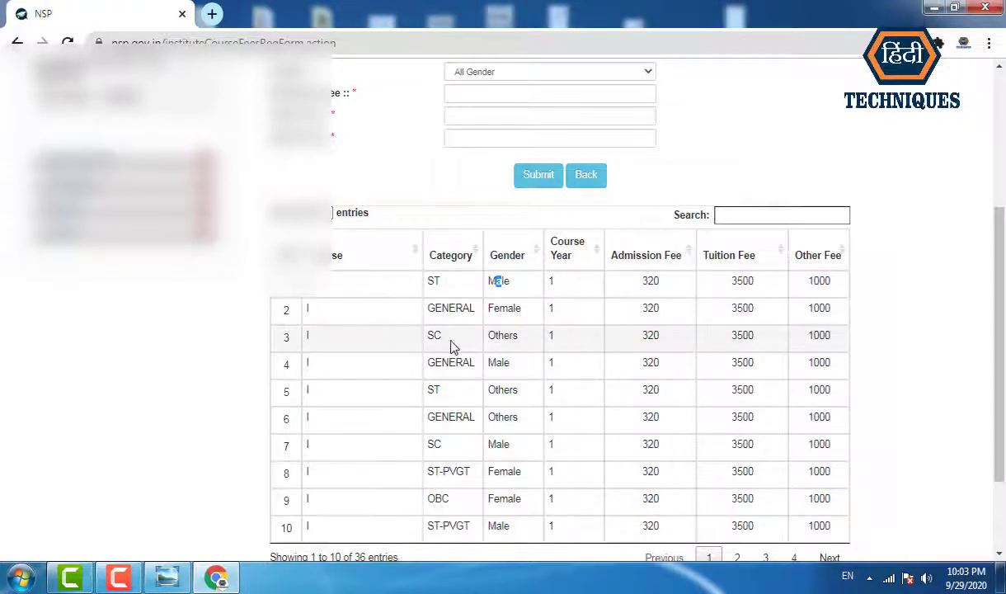
pyautogui.scroll(-2, 368, 341)
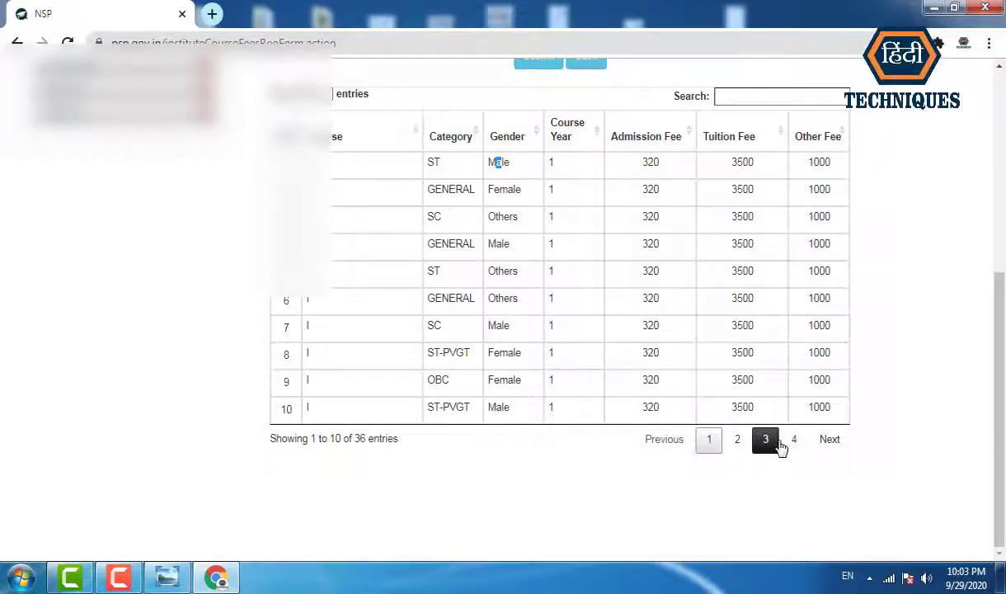
# Page through fee entries 11–36 on pages 2, 3 and 4, then return to the top
pyautogui.click(739, 443)
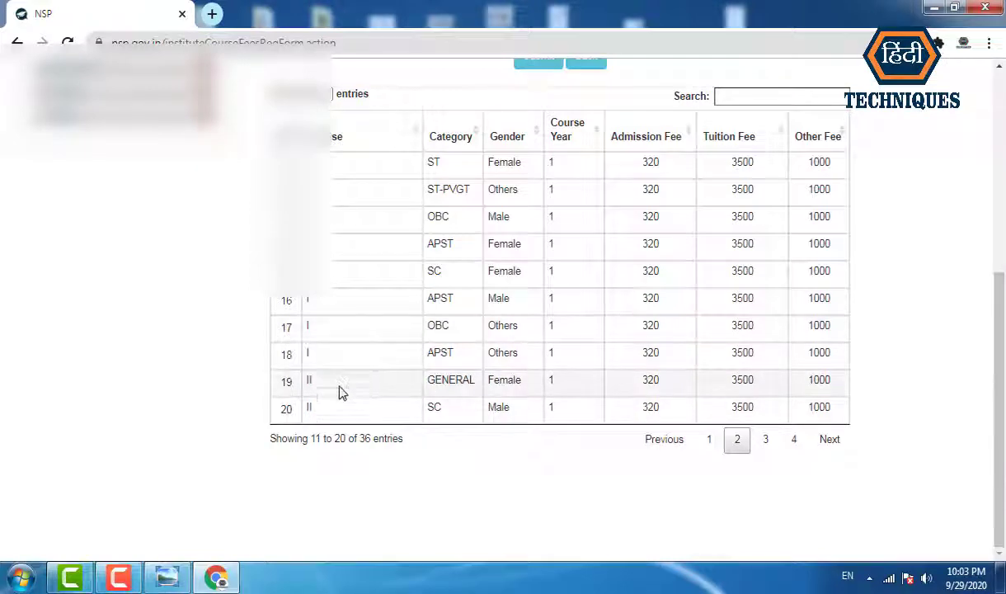
pyautogui.click(765, 441)
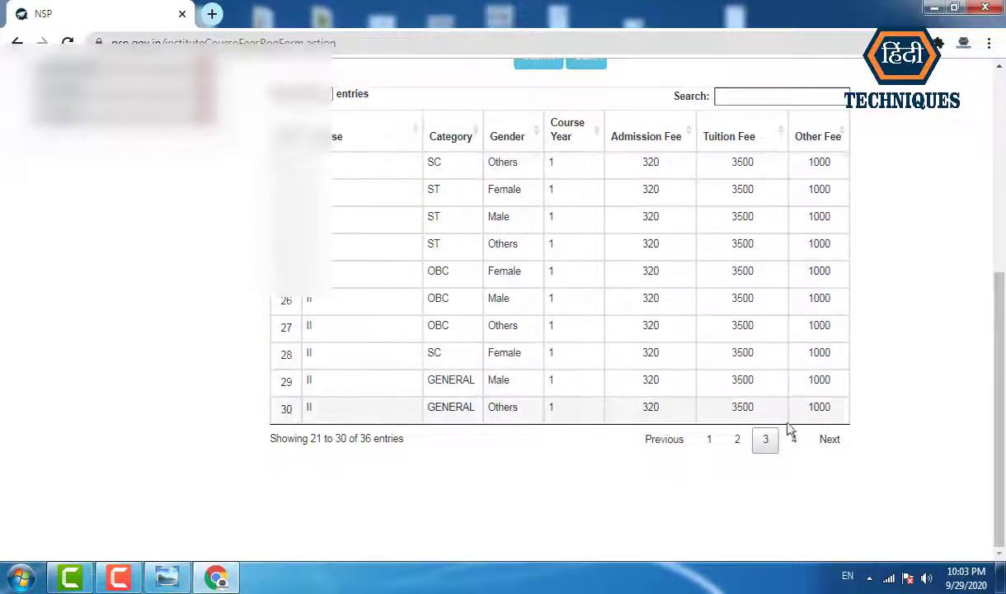
pyautogui.click(793, 439)
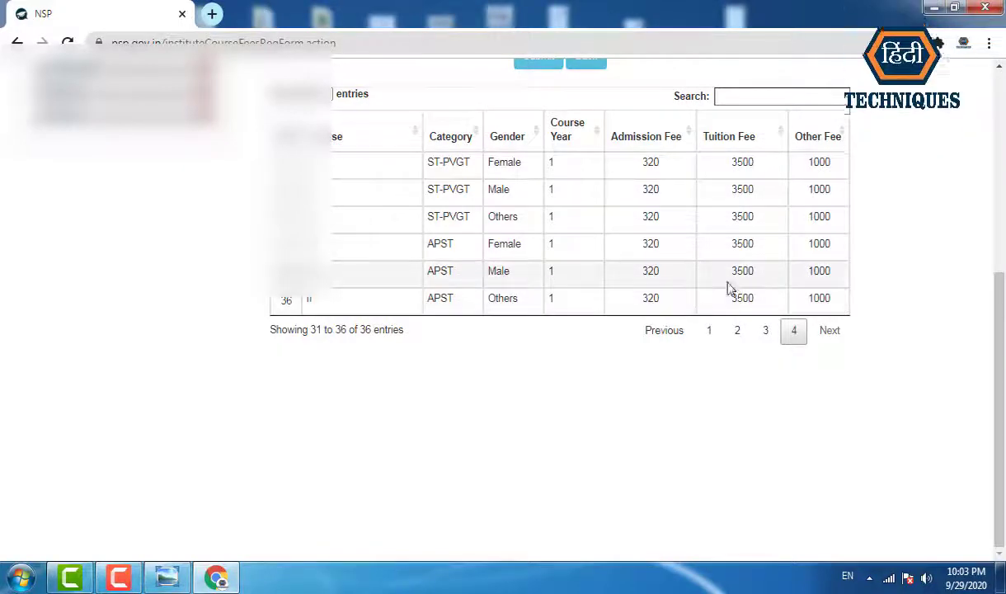
pyautogui.scroll(2, 618, 357)
pyautogui.scroll(1, 498, 342)
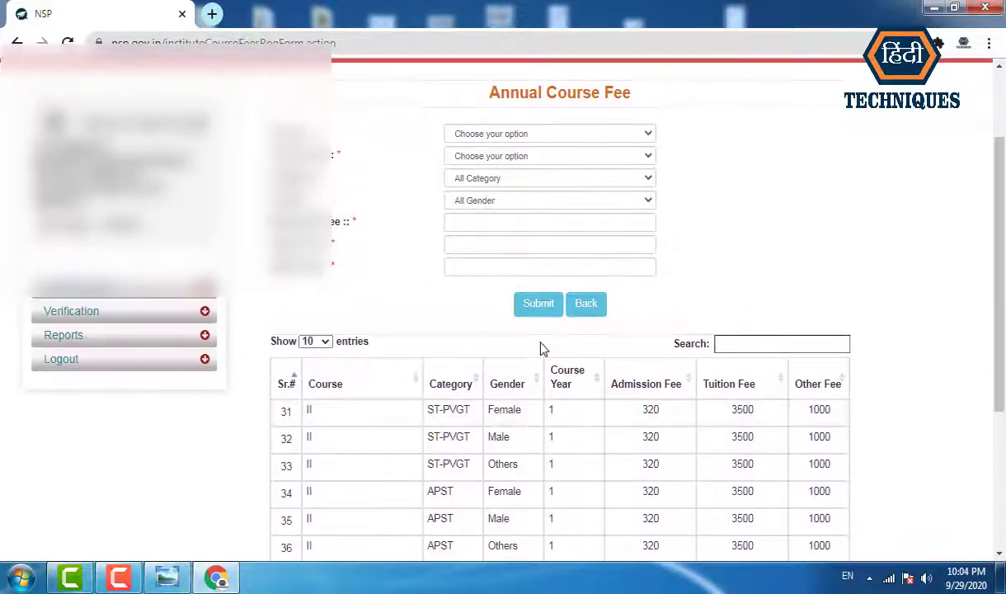
# Choose class III, course year 1 Year, All Category and All Gender for the new fee
pyautogui.click(451, 135)
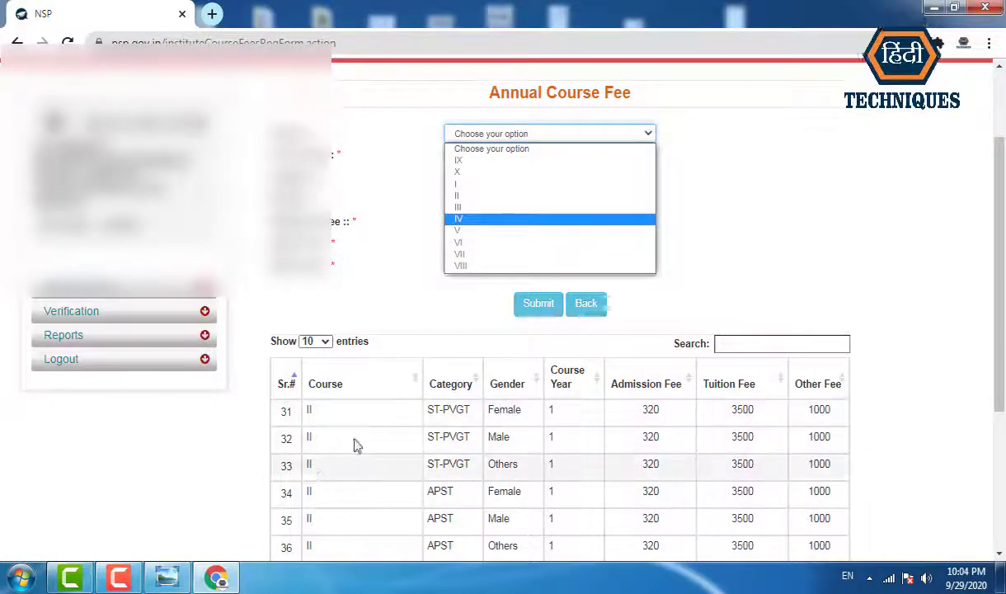
pyautogui.click(479, 207)
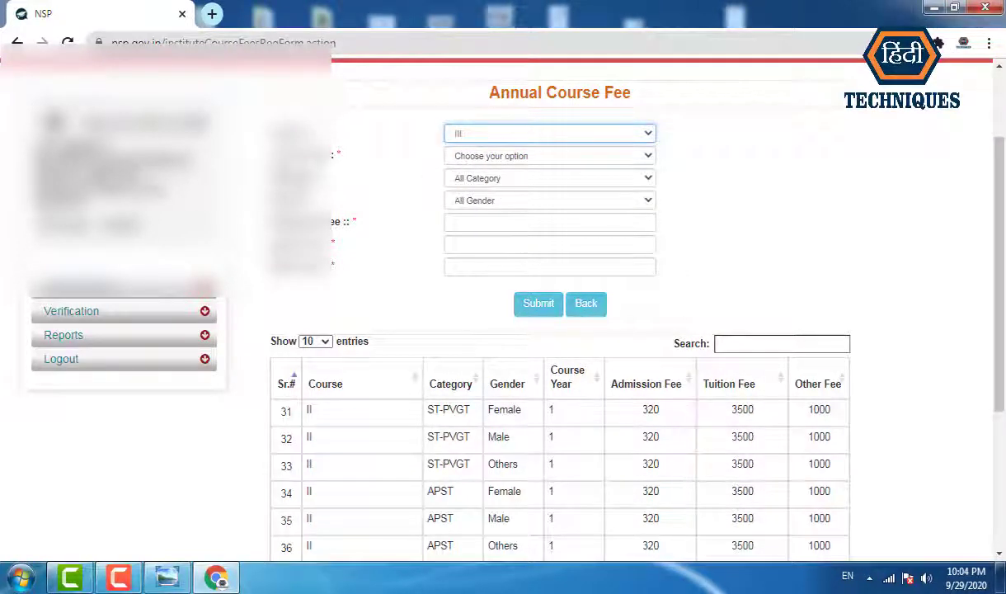
pyautogui.click(476, 156)
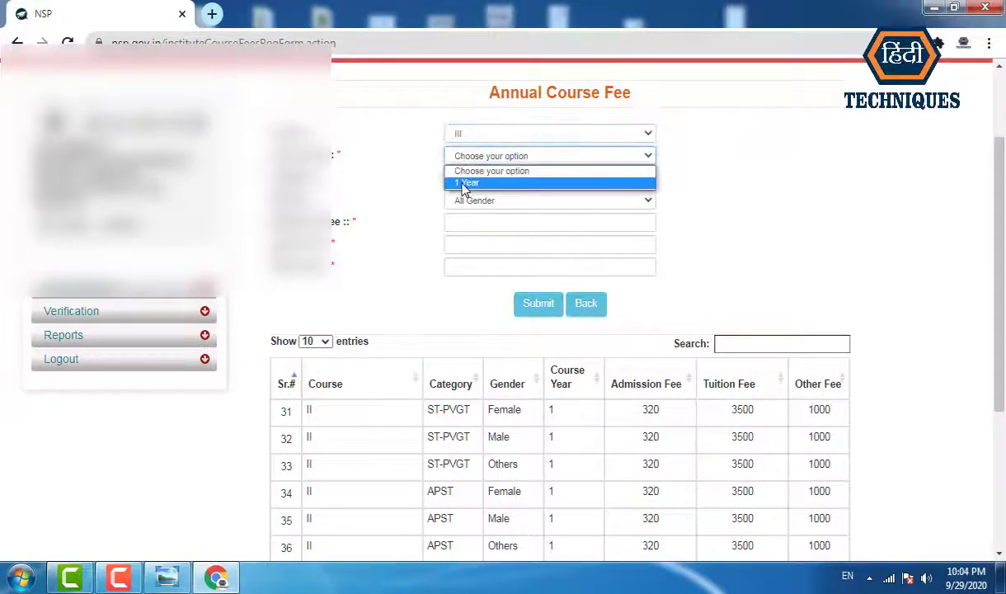
pyautogui.click(511, 183)
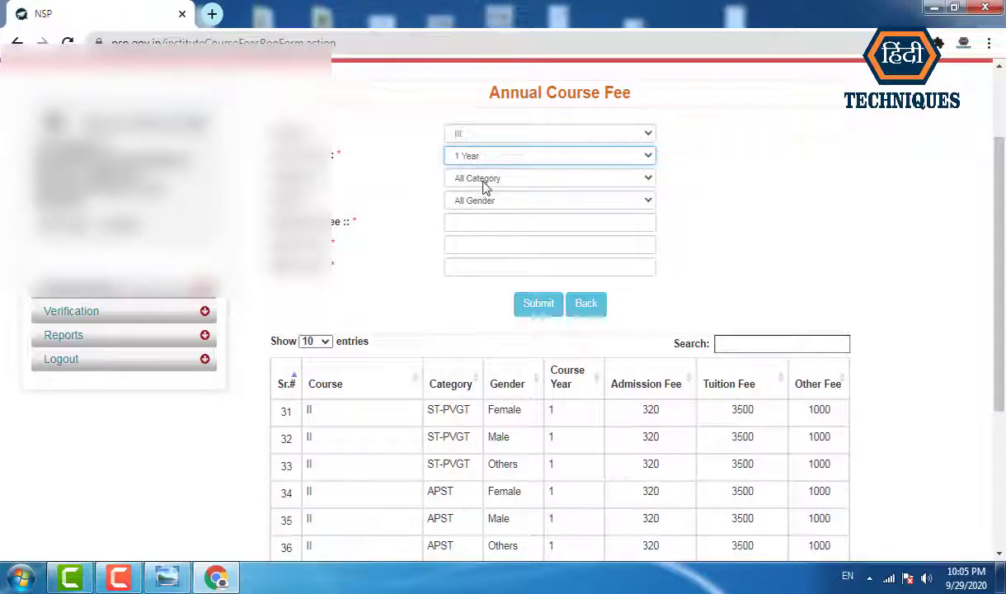
pyautogui.click(493, 180)
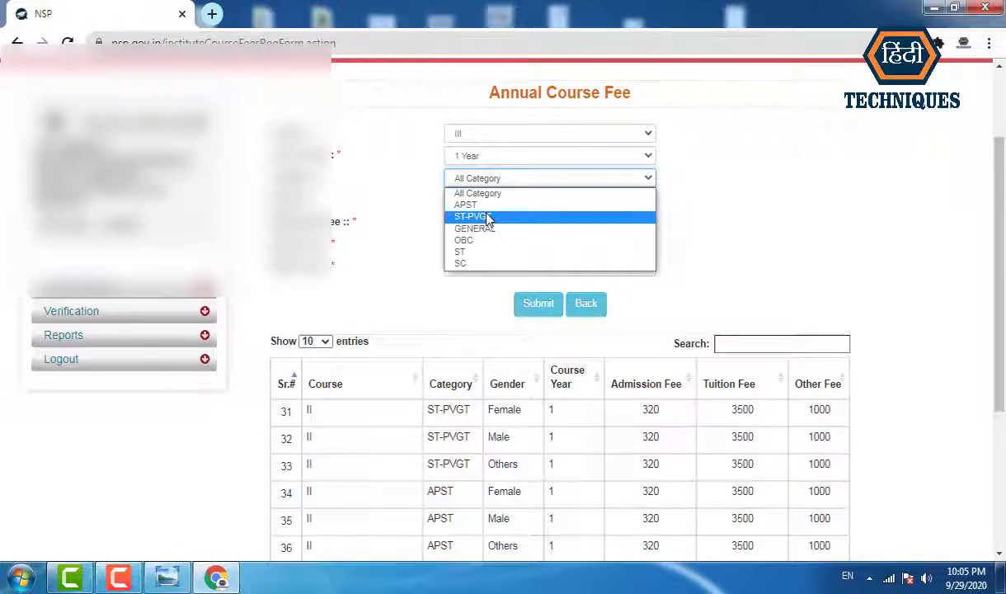
pyautogui.click(491, 194)
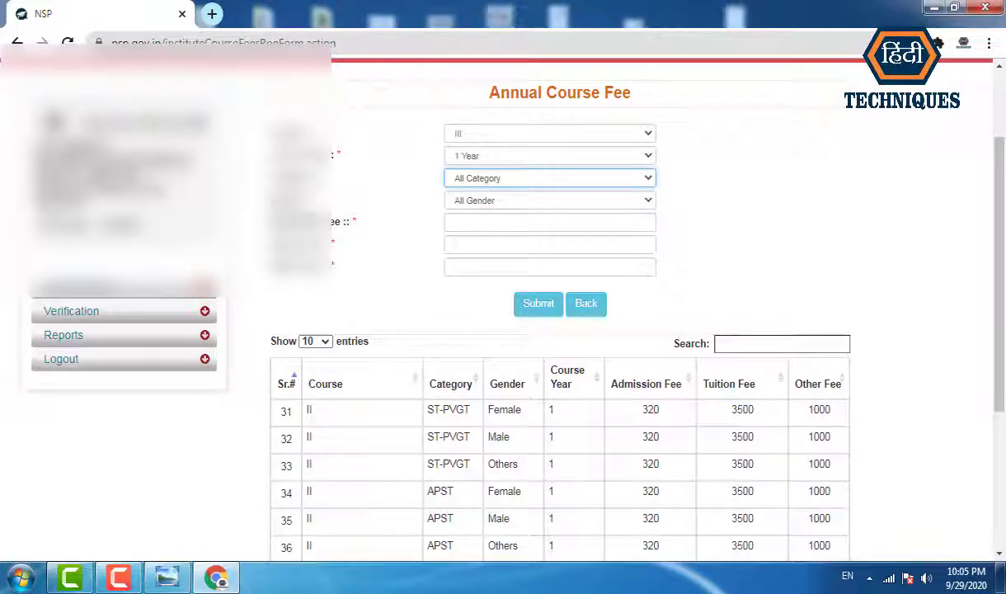
pyautogui.click(438, 214)
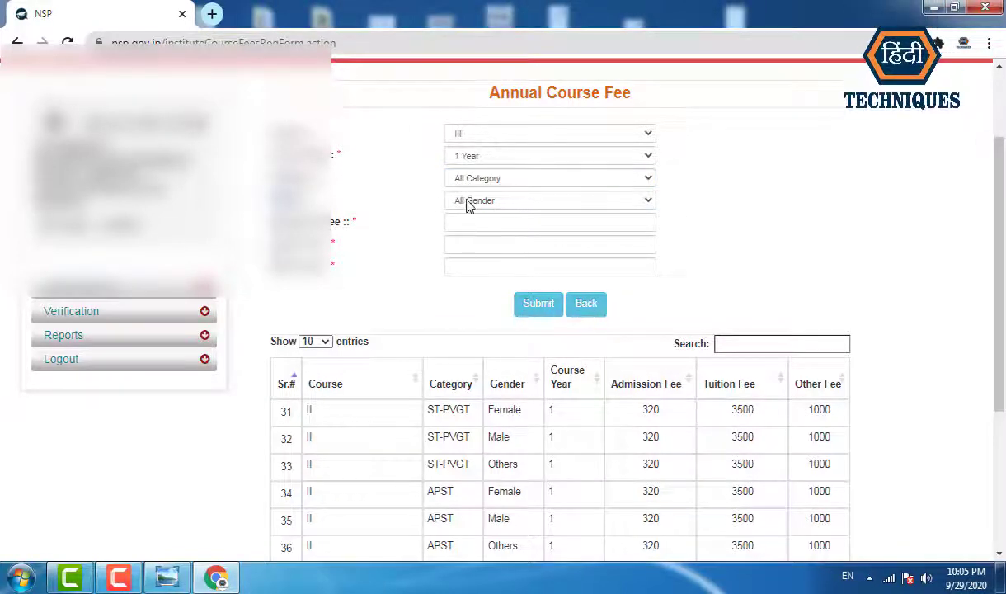
pyautogui.click(468, 202)
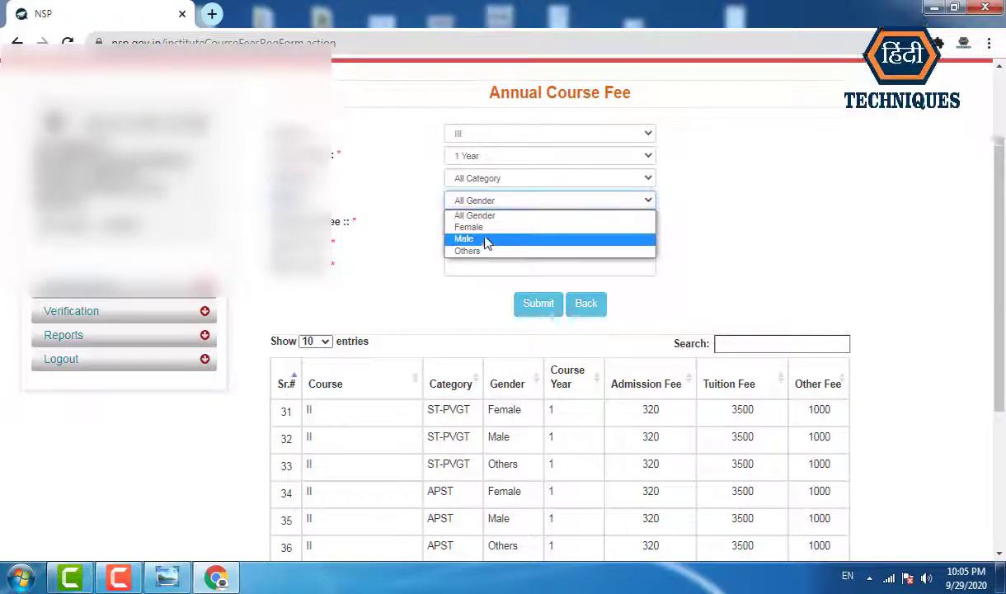
pyautogui.click(482, 215)
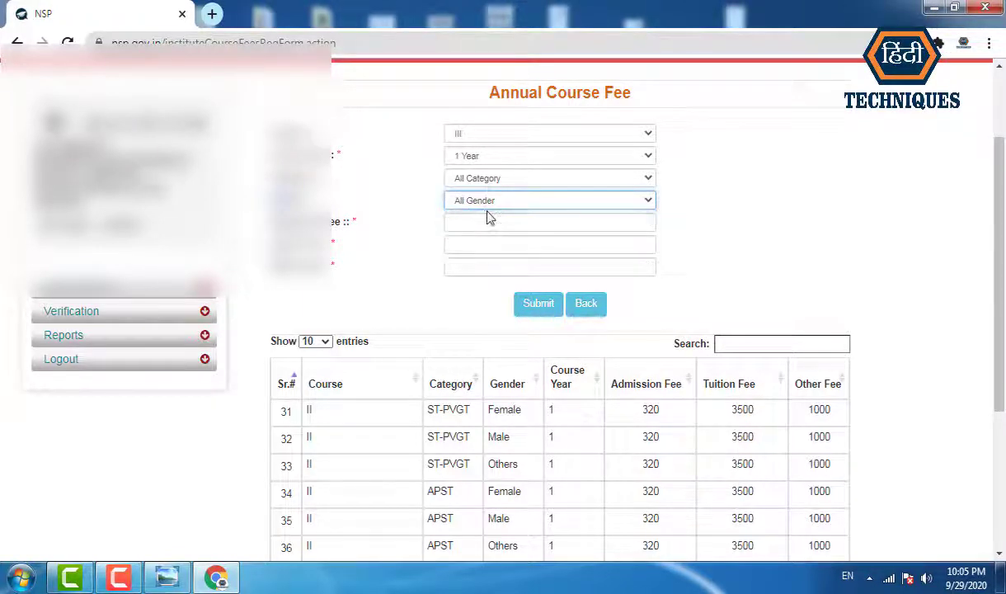
pyautogui.click(466, 222)
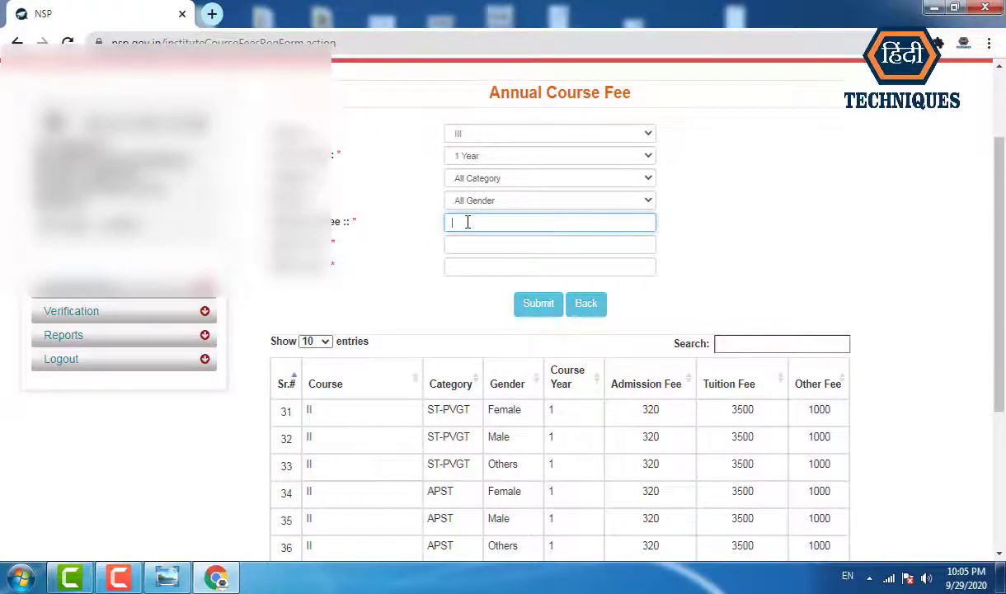
# Enter admission 320, tuition 3500 and others 1000 for class III and submit
pyautogui.write('0')
pyautogui.click(476, 245)
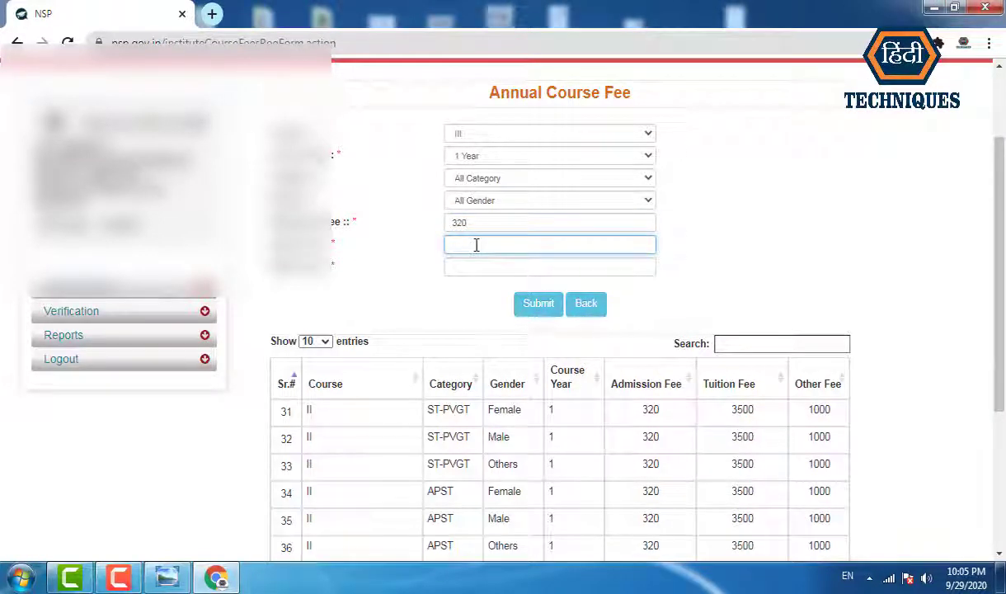
pyautogui.write('3500')
pyautogui.click(469, 267)
pyautogui.write('1000')
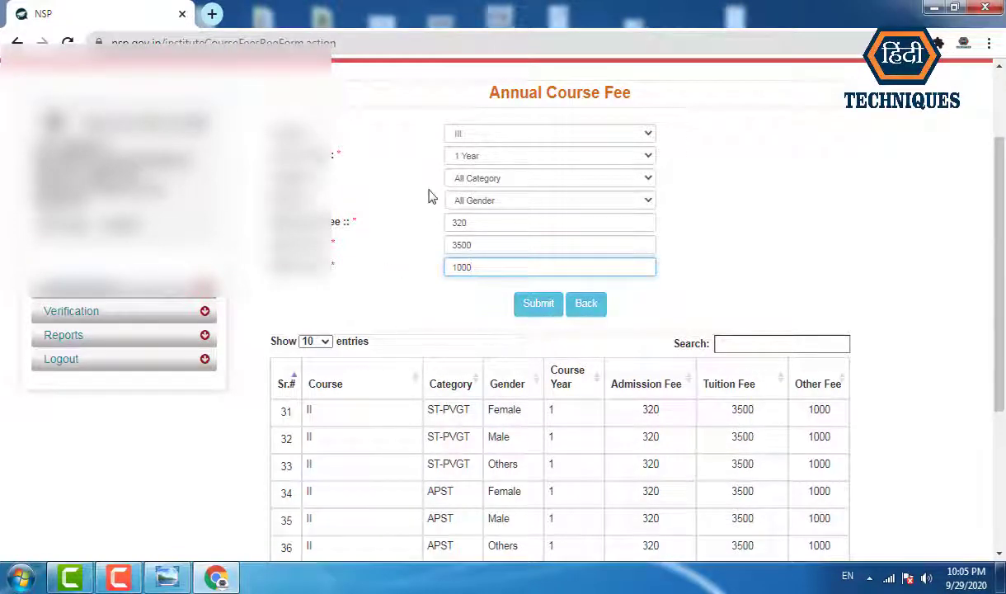
pyautogui.click(534, 307)
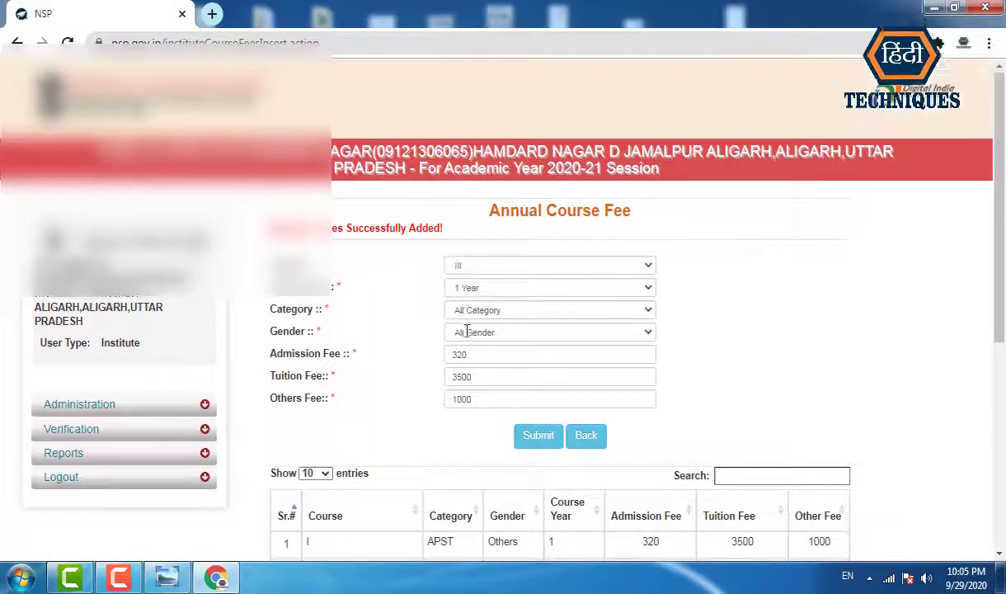
pyautogui.scroll(-5, 459, 331)
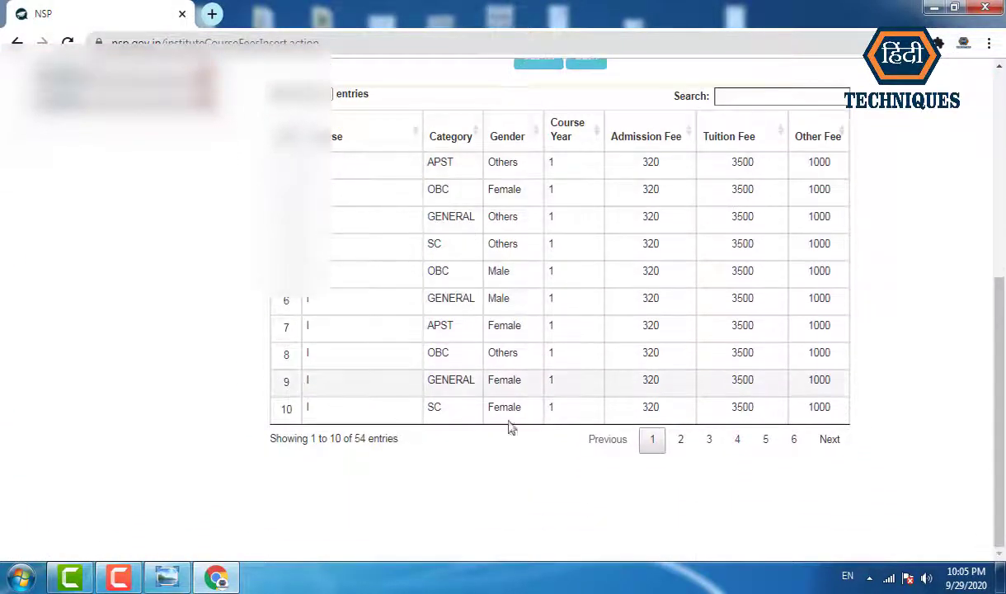
# Page through the saved fees to the class III rows 41–50
pyautogui.click(709, 439)
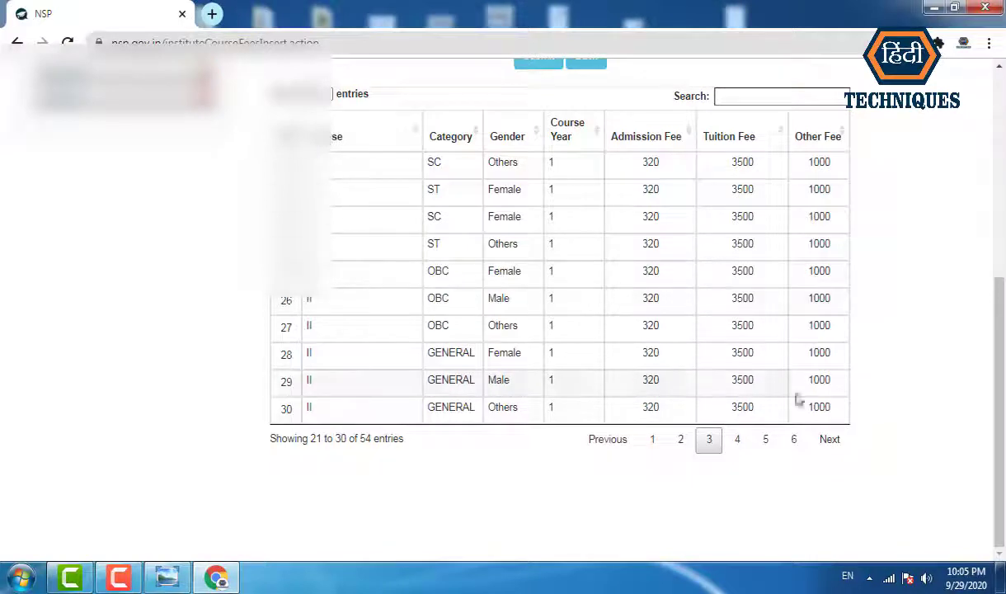
pyautogui.click(766, 439)
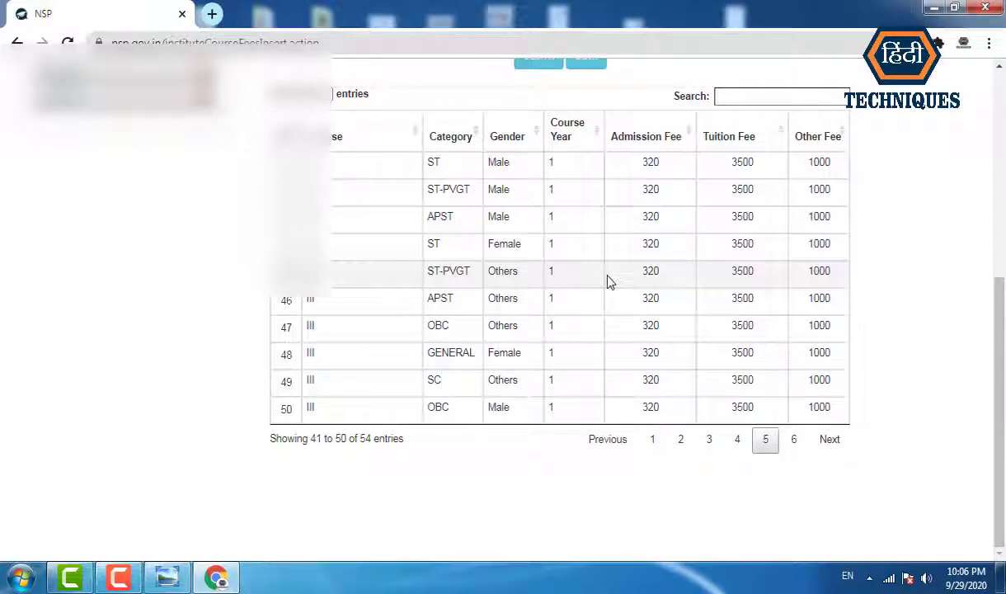
pyautogui.scroll(2, 608, 281)
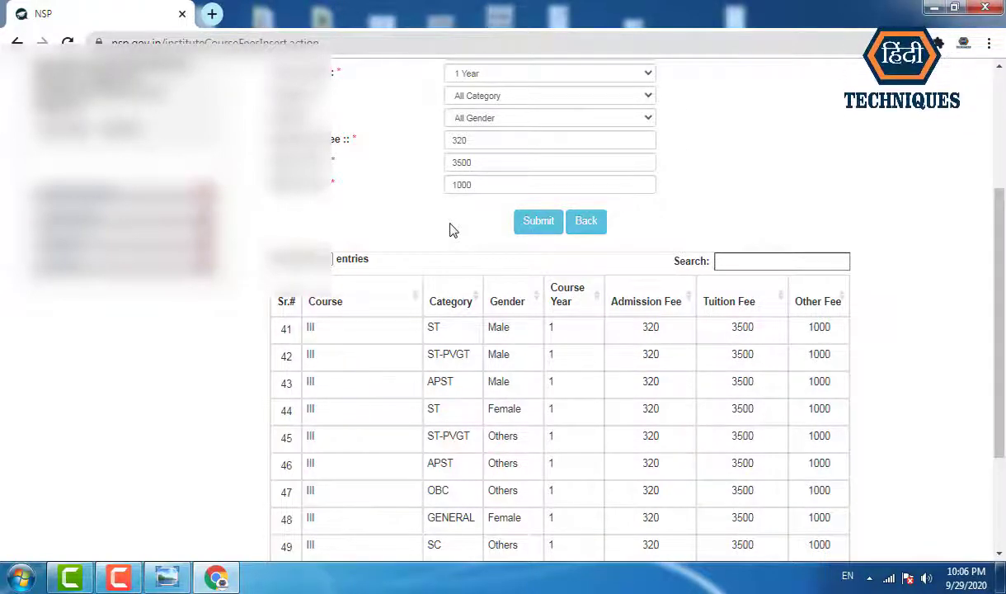
# Save class IV, 1 Year, with fees 320, 3500 and 1000
pyautogui.scroll(2, 462, 226)
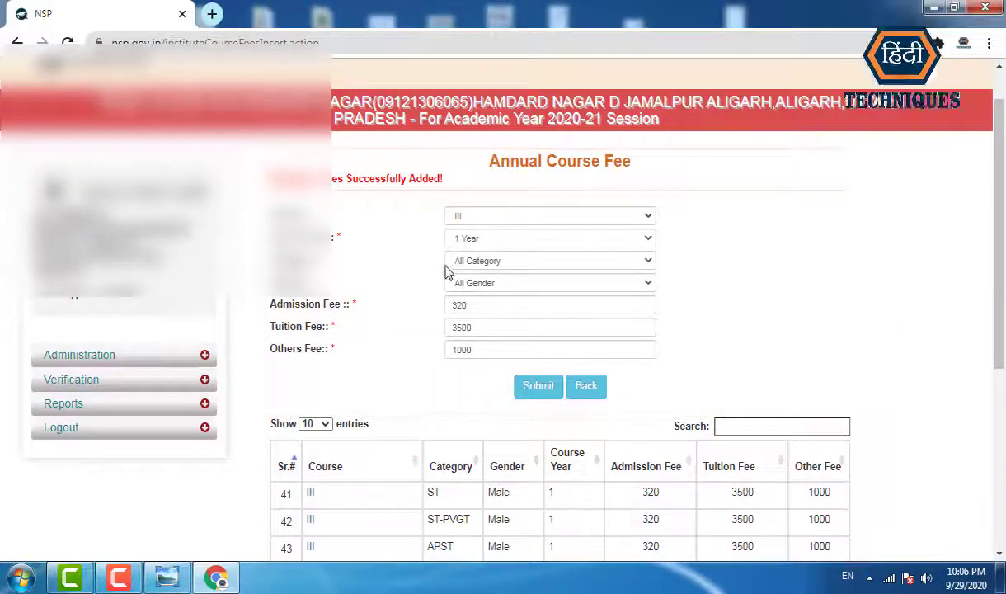
pyautogui.scroll(-2, 442, 297)
pyautogui.scroll(3, 462, 287)
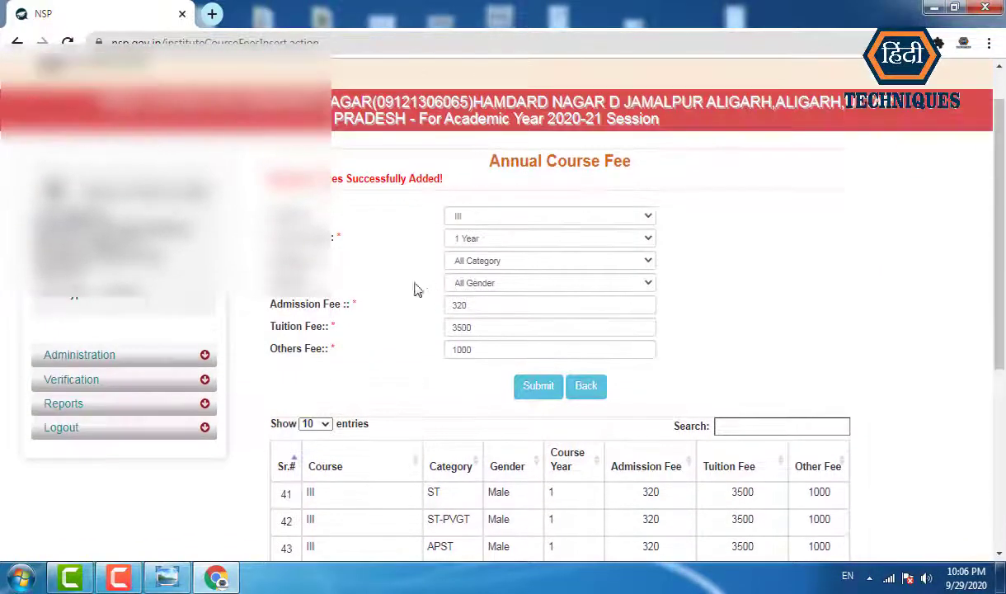
pyautogui.click(477, 218)
pyautogui.click(499, 284)
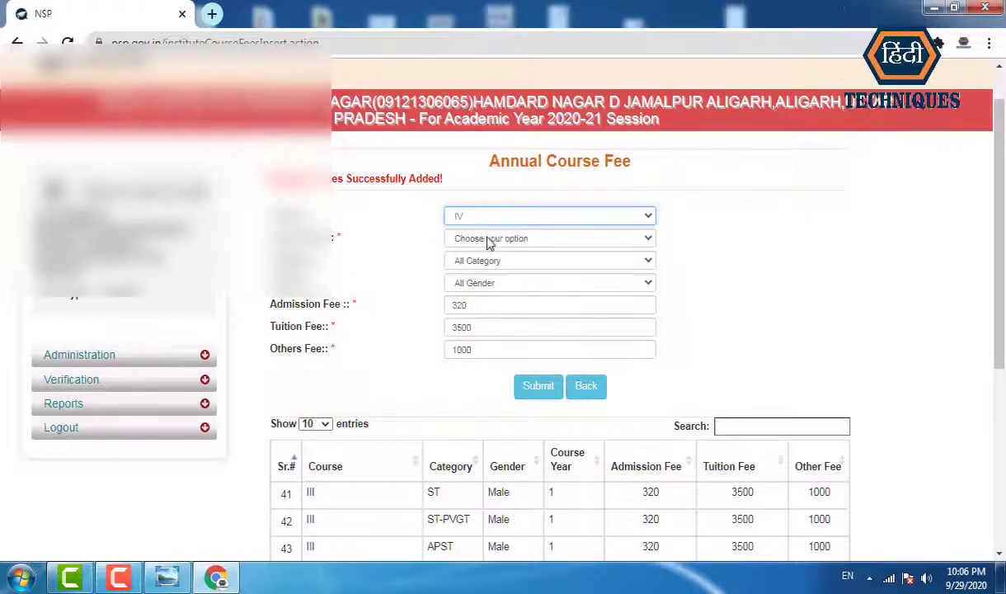
pyautogui.click(487, 240)
pyautogui.click(483, 266)
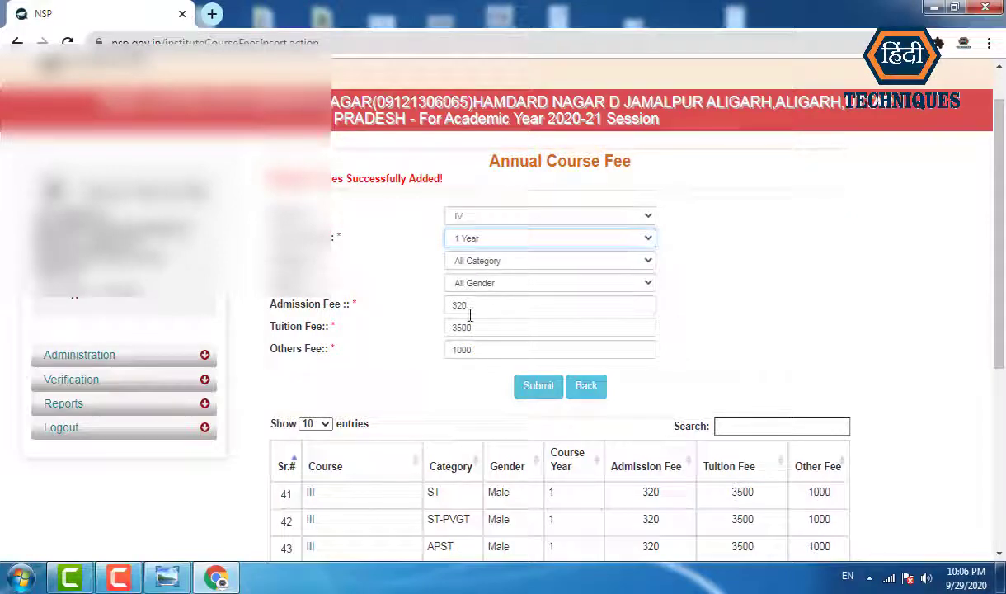
pyautogui.click(529, 387)
# Switch the course to class V, 1 Year, and save the same fees
pyautogui.click(485, 271)
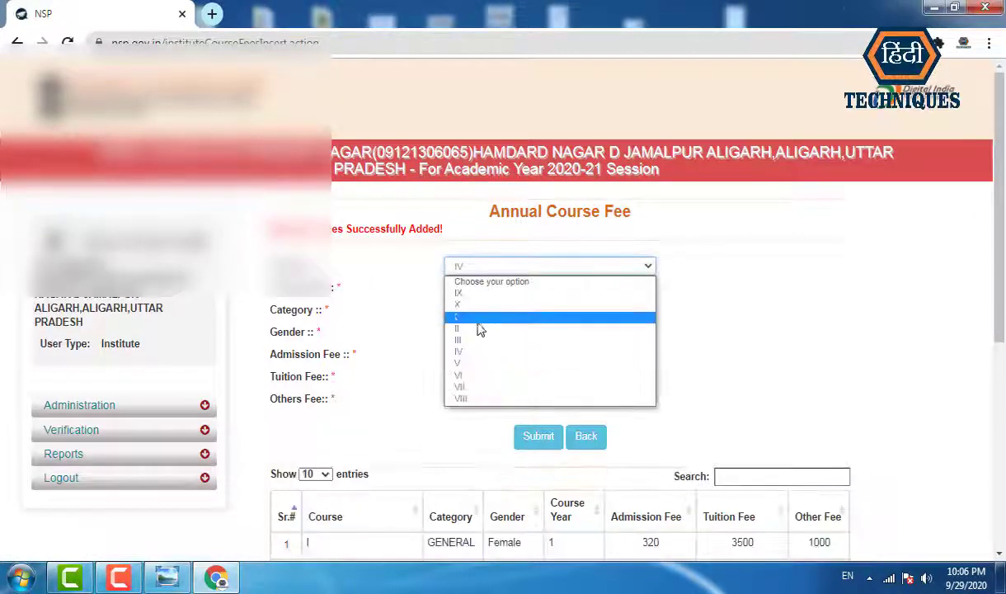
pyautogui.click(467, 361)
pyautogui.click(487, 288)
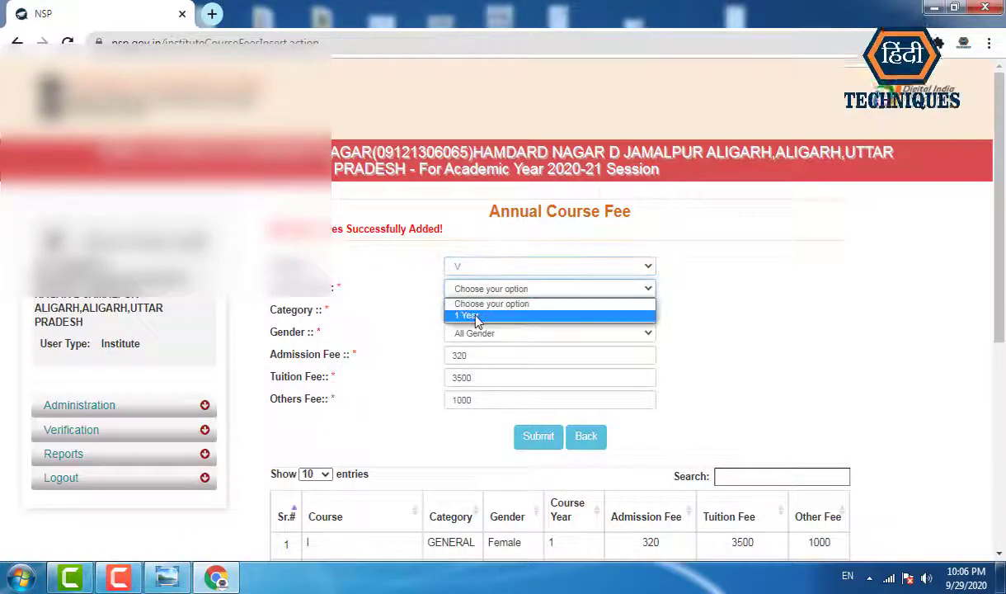
pyautogui.click(477, 316)
pyautogui.click(528, 440)
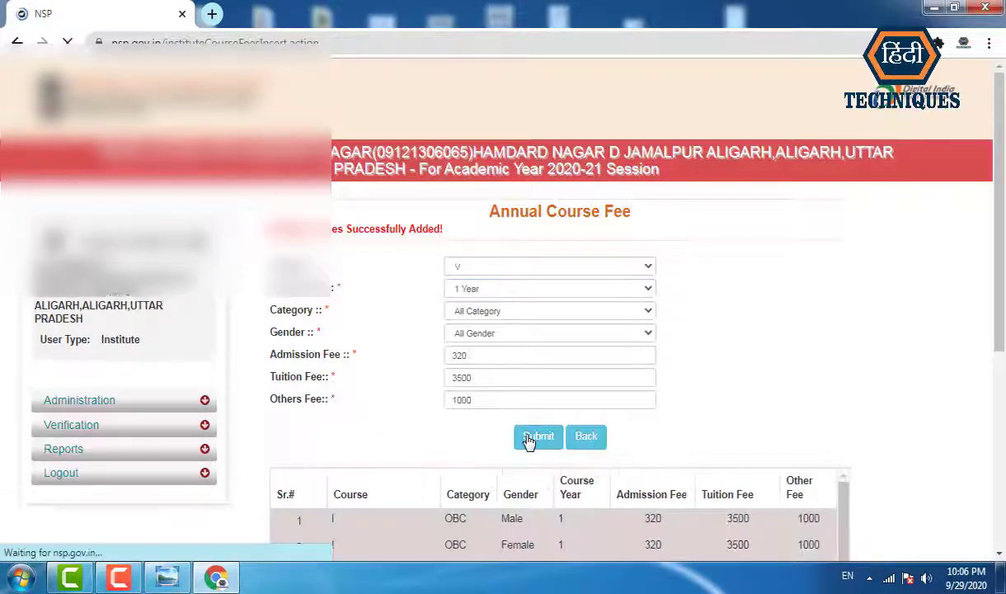
pyautogui.scroll(-5, 485, 384)
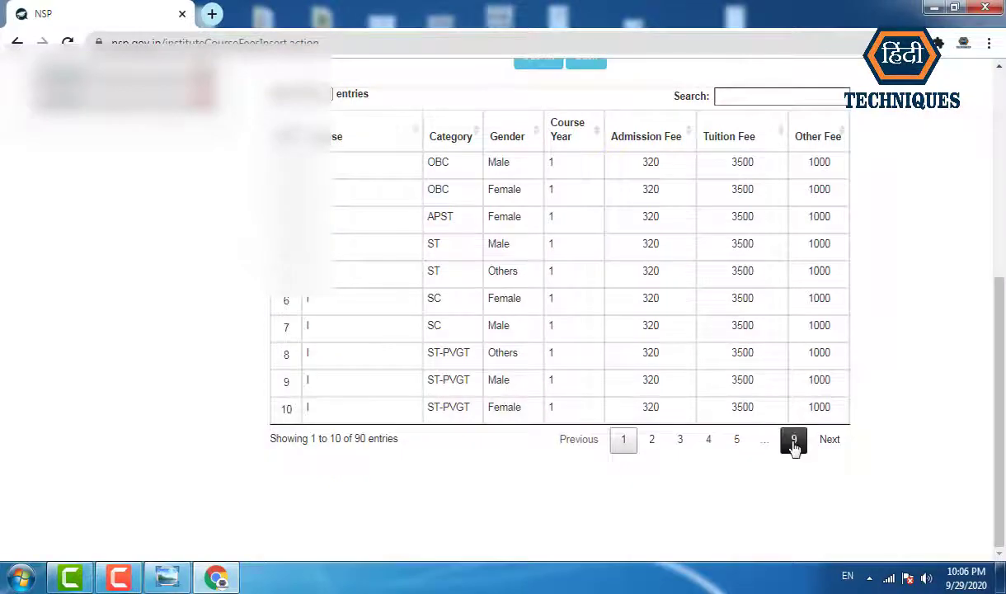
# Show fee entries 81–90, then set the course to class VI with 1 Year
pyautogui.click(793, 439)
pyautogui.scroll(5, 547, 333)
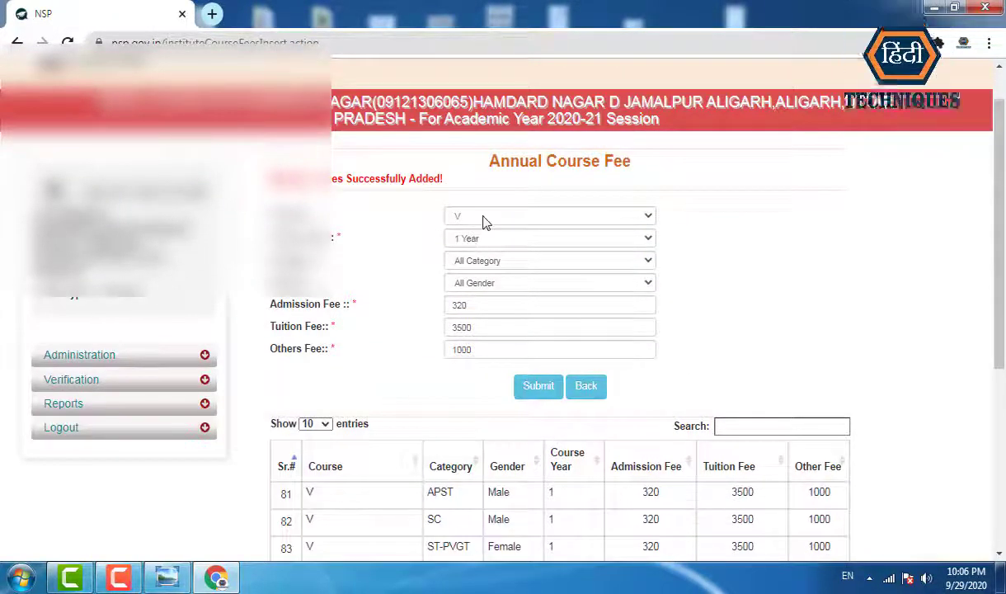
pyautogui.click(483, 217)
pyautogui.click(482, 326)
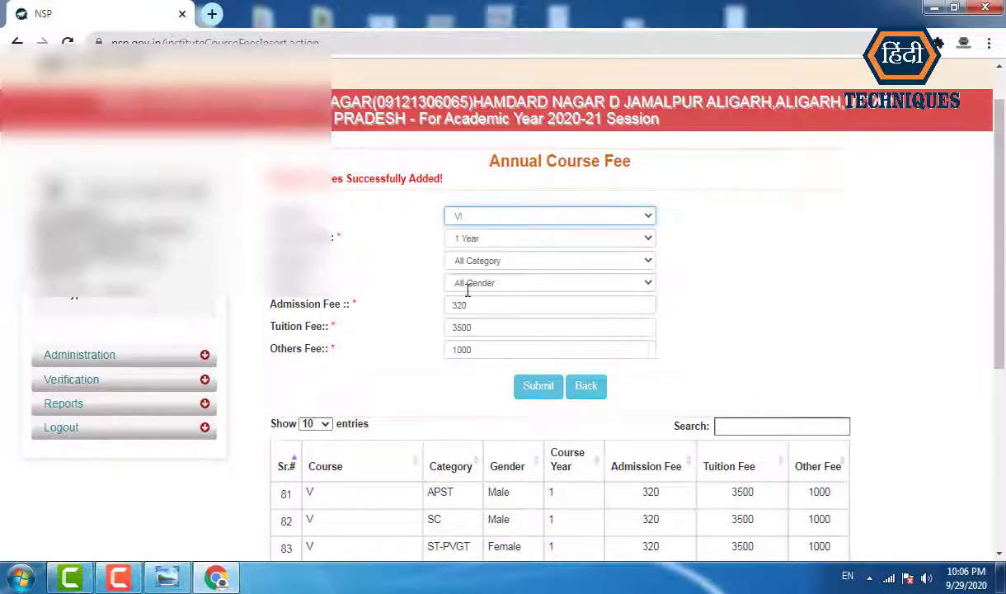
pyautogui.click(475, 238)
pyautogui.click(474, 266)
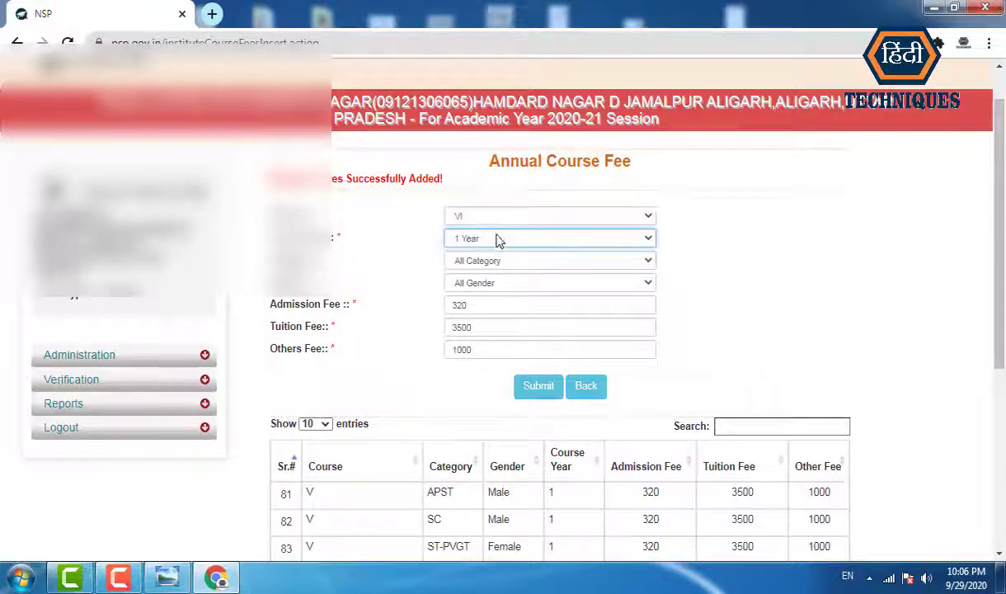
# Enter admission 500, tuition 3920 and others 2000, and submit
pyautogui.doubleClick(474, 303)
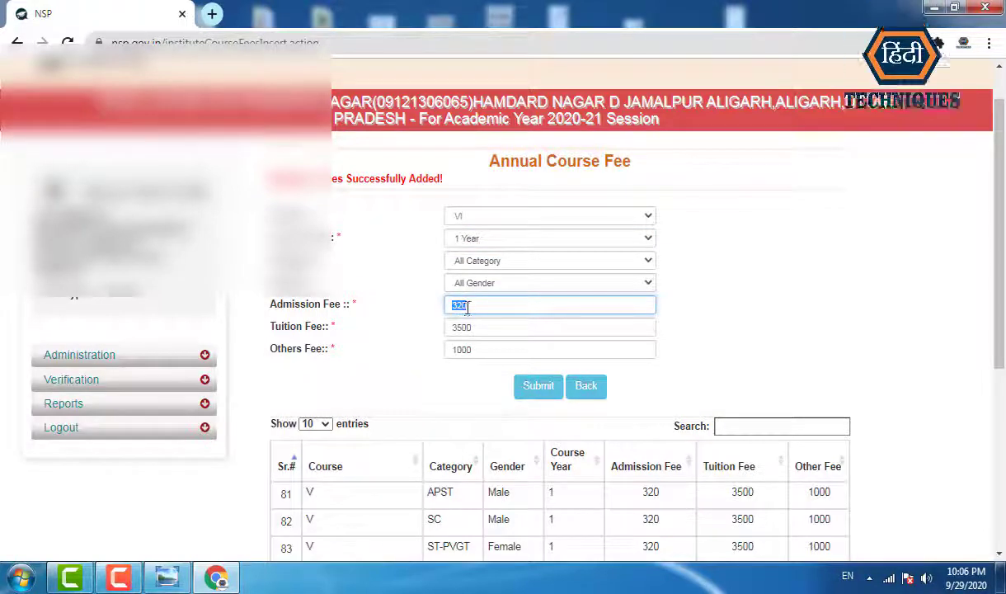
pyautogui.write('500')
pyautogui.press('Tab')
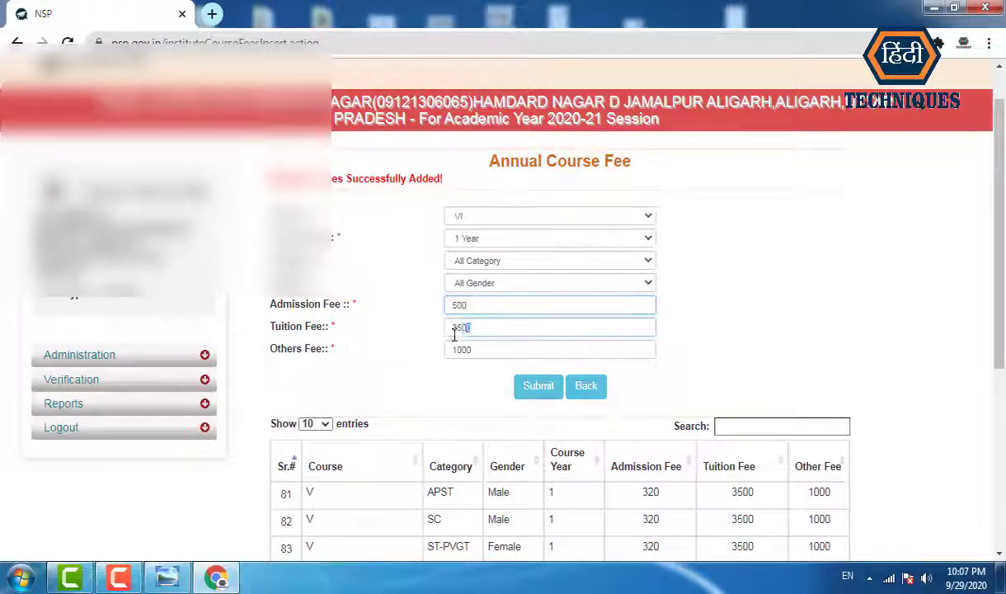
pyautogui.write('3')
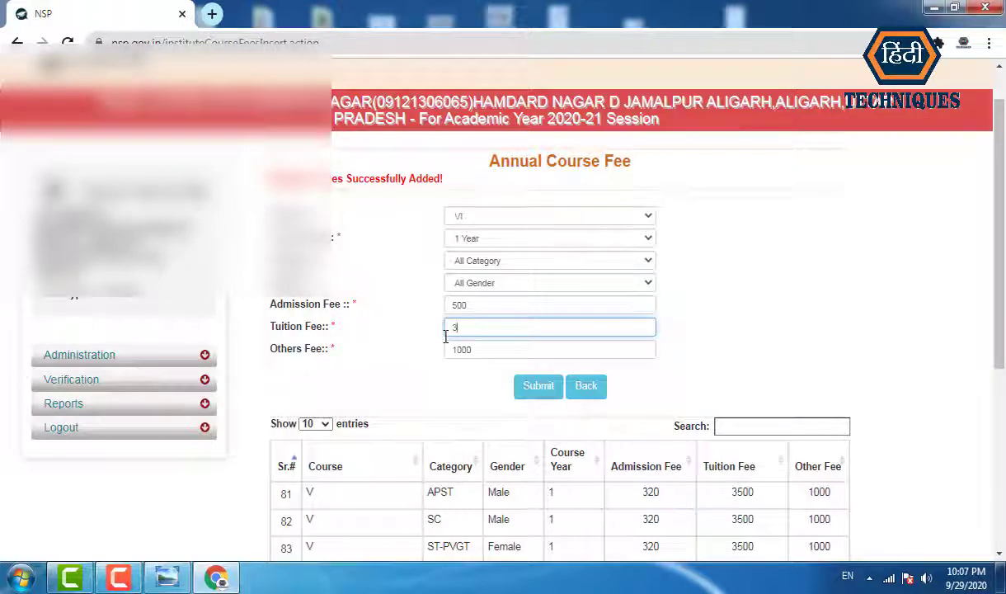
pyautogui.write('920')
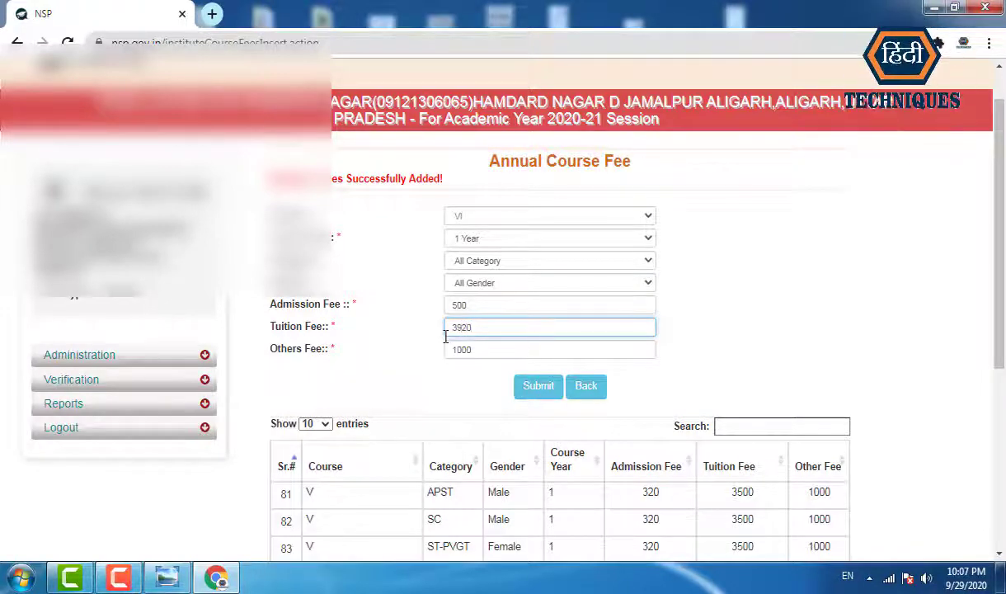
pyautogui.press('Tab')
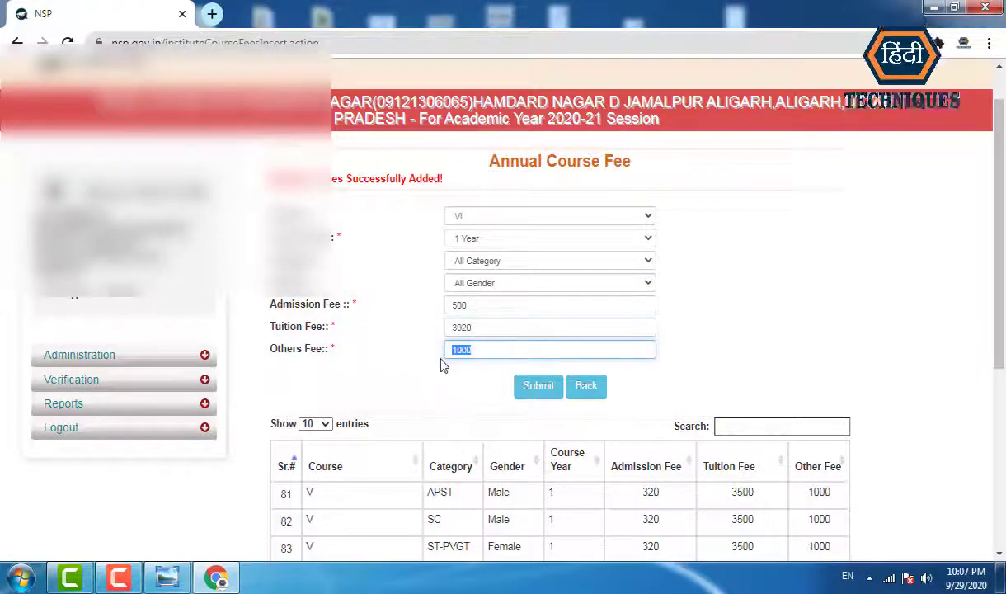
pyautogui.write('2000')
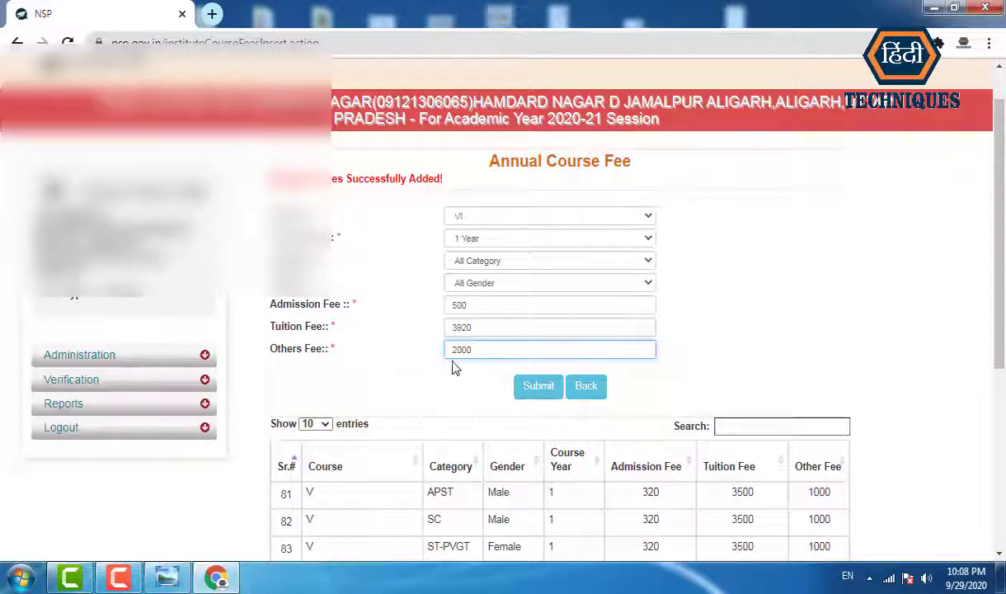
pyautogui.click(540, 390)
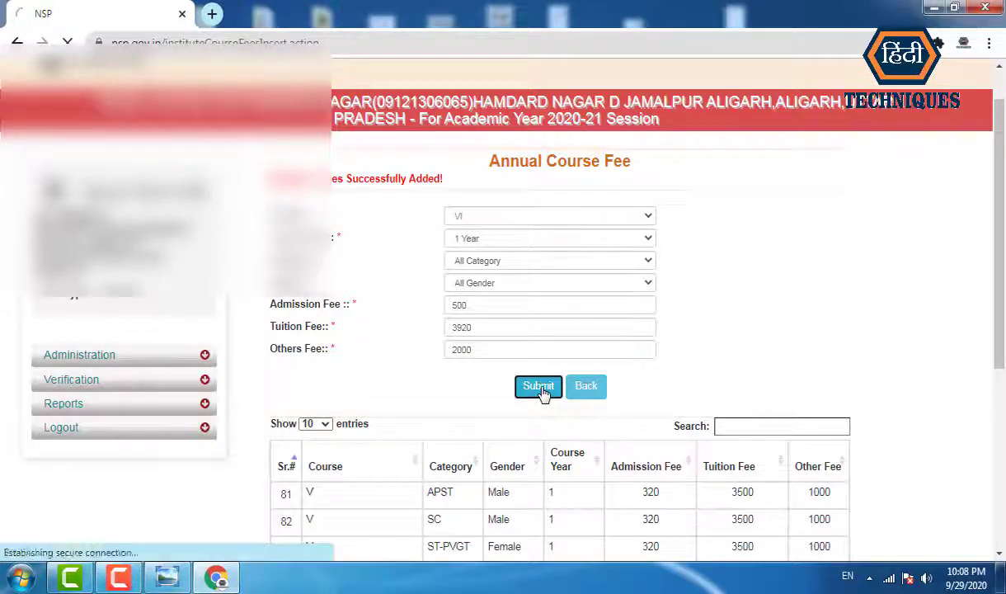
# Submit the one-year fees of 500, 3920 and 2000 for class VII
pyautogui.scroll(-1, 509, 362)
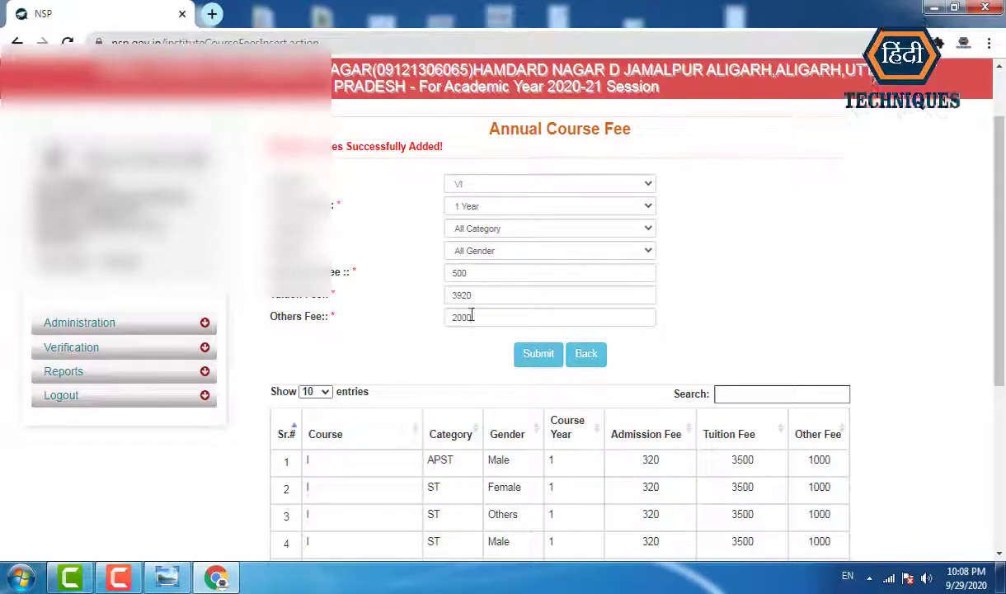
pyautogui.click(470, 190)
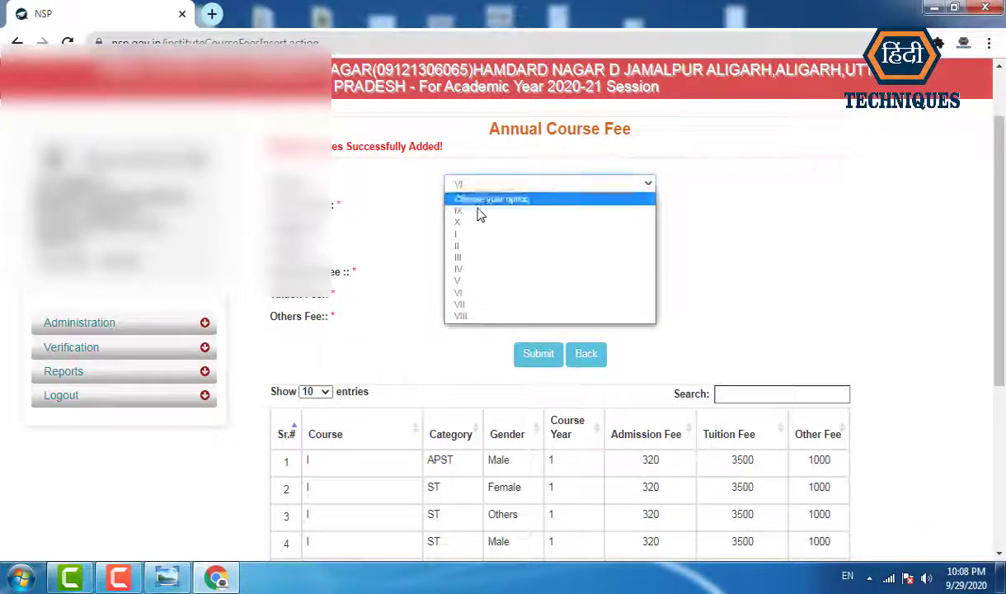
pyautogui.click(469, 302)
pyautogui.click(464, 206)
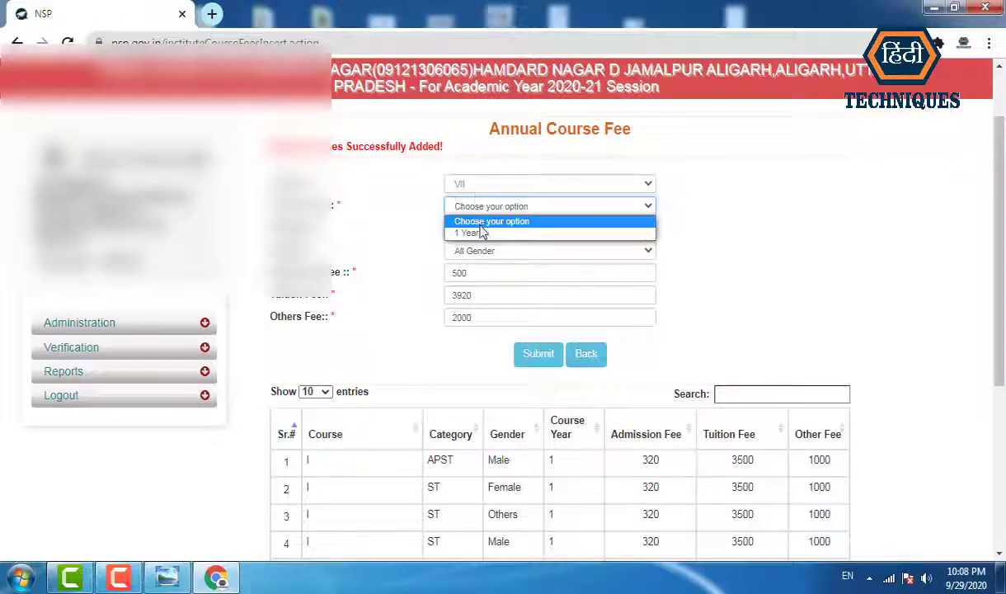
pyautogui.click(485, 231)
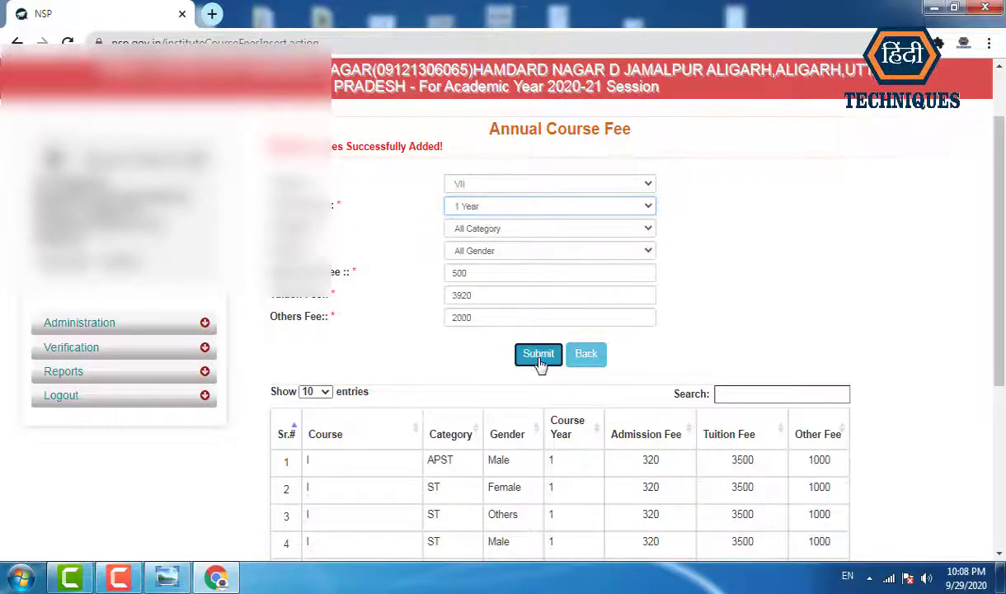
pyautogui.click(537, 357)
# Submit the same 500/3920/2000 one-year fees for class VIII
pyautogui.click(474, 269)
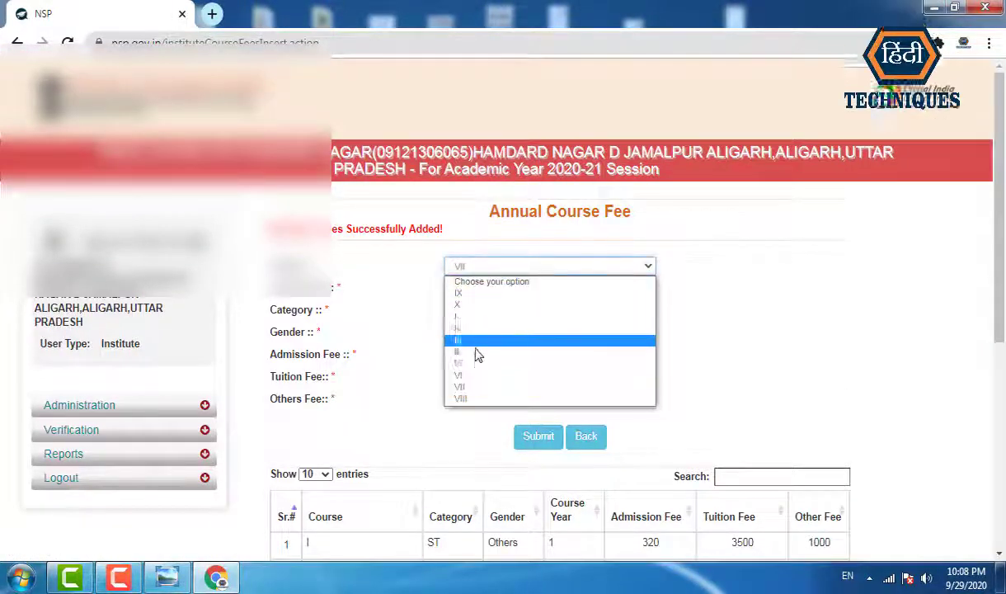
pyautogui.click(472, 400)
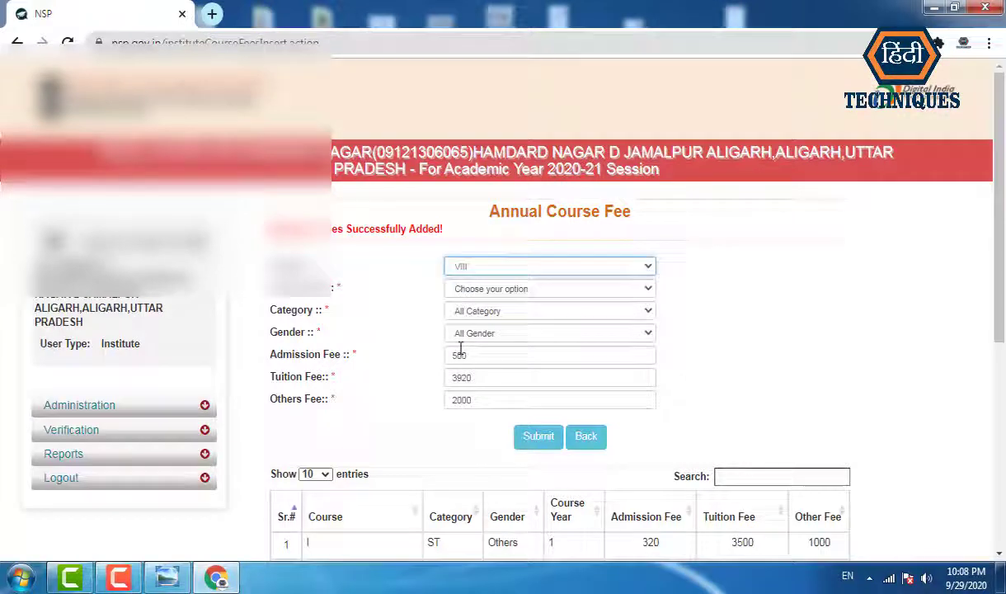
pyautogui.click(487, 297)
pyautogui.click(495, 315)
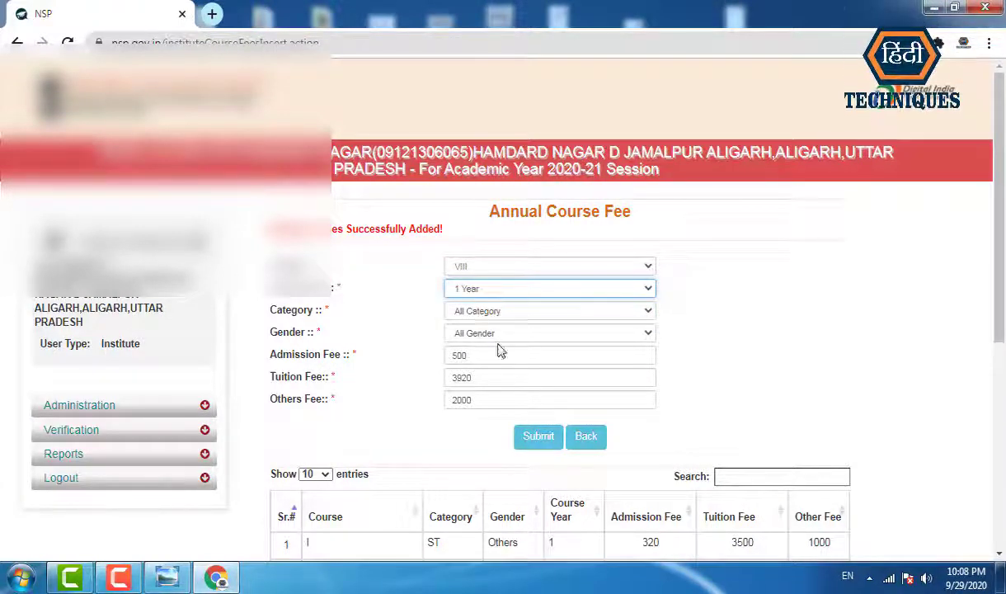
pyautogui.click(536, 437)
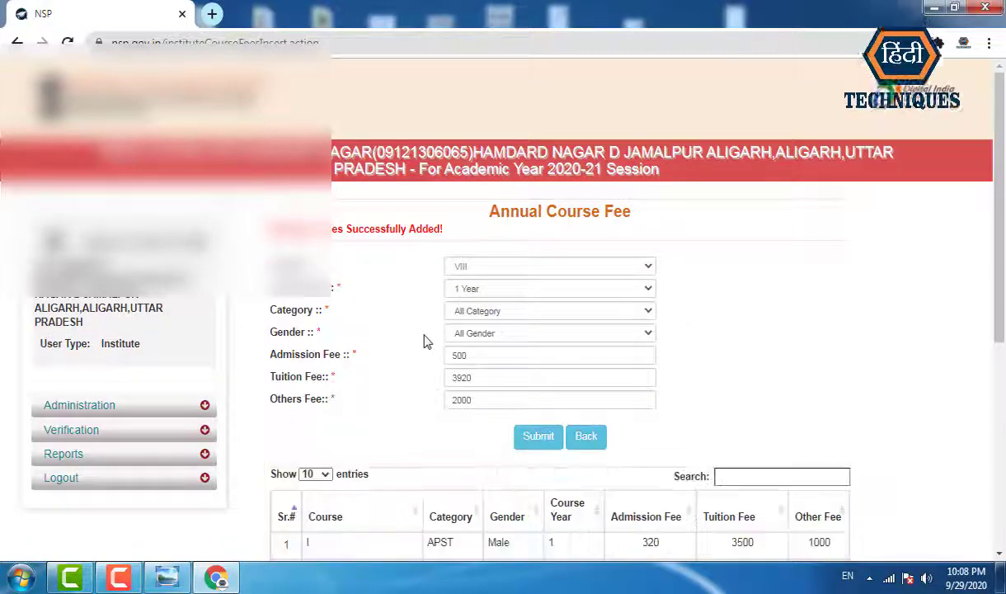